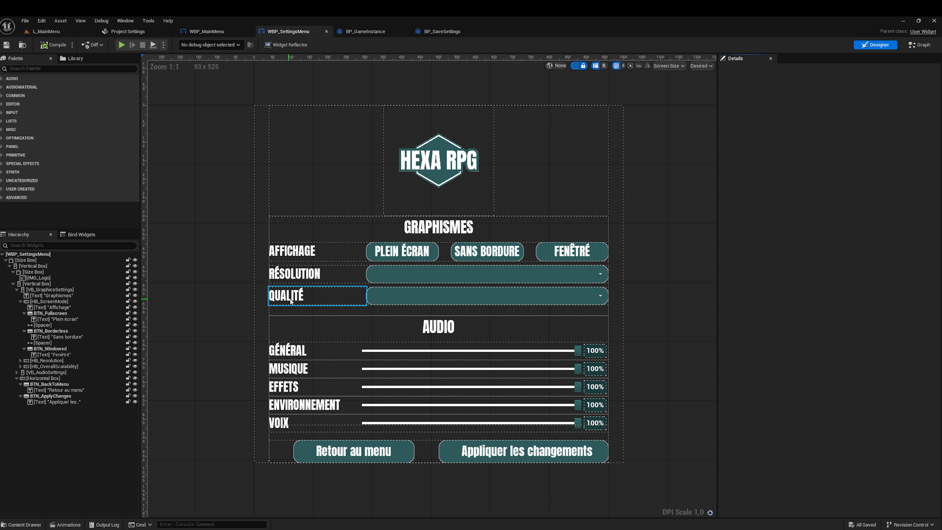
Step: Add four empty default options to the Combo_OverallScalability combo box in the QUALITÉ row
{"action": "left_click", "coordinate": [461, 297]}
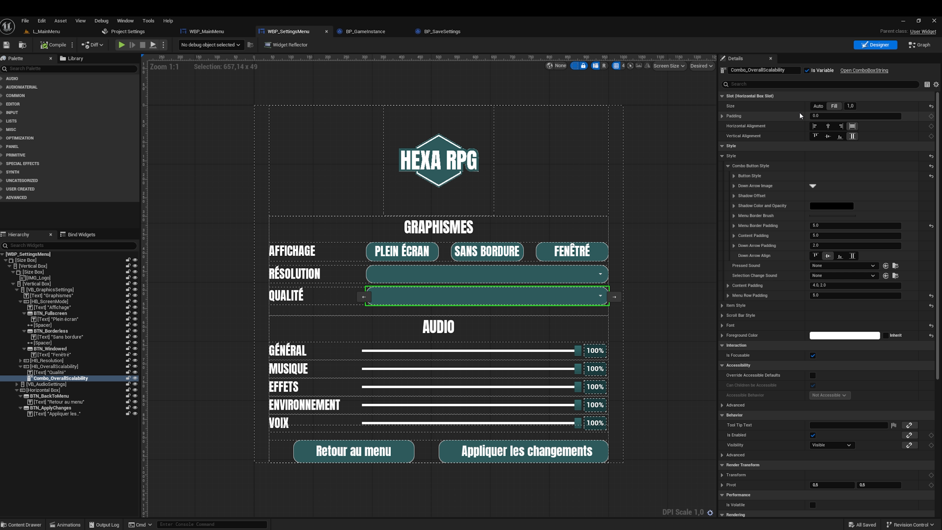
{"action": "scroll", "coordinate": [834, 345], "scroll_direction": "down", "scroll_amount": 10}
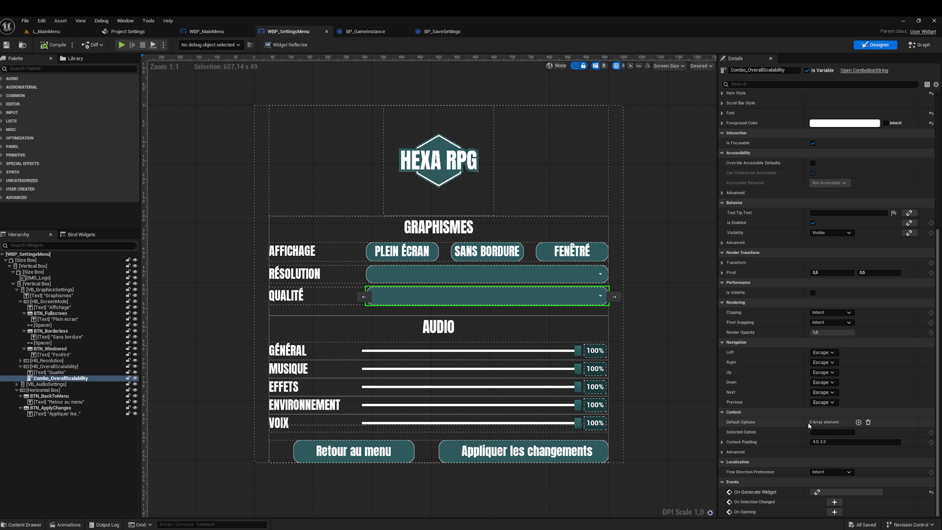
{"action": "left_click", "coordinate": [857, 422]}
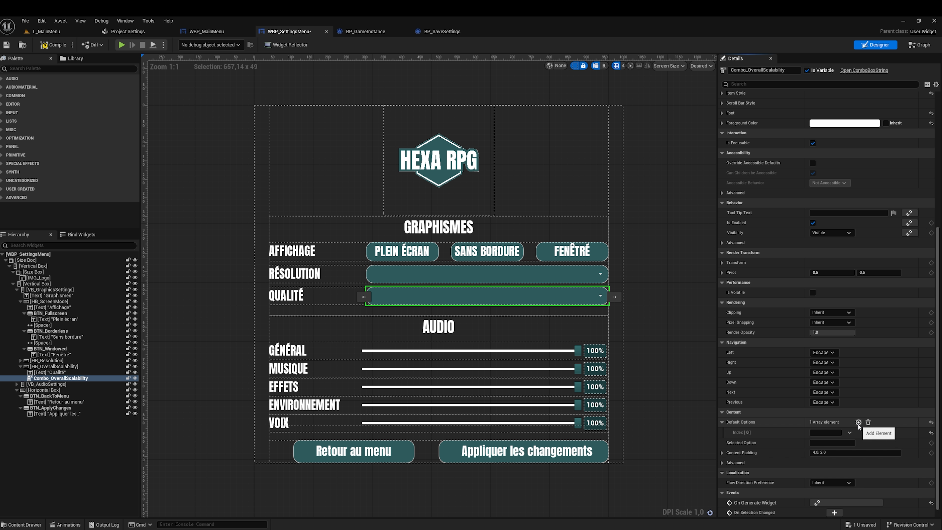
{"action": "left_click", "coordinate": [857, 422]}
{"action": "left_click", "coordinate": [857, 422]}
{"action": "left_click", "coordinate": [858, 421]}
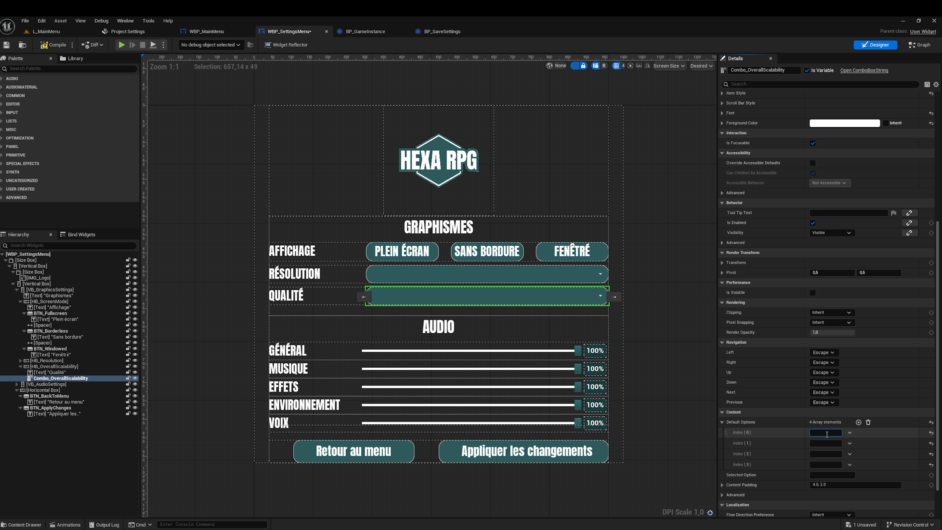
Step: Name the four default options Basse, Moyenne, Elevée and Très élevée in order, and compile and save the widget
{"action": "left_click", "coordinate": [827, 433]}
{"action": "type", "text": "Basse"}
{"action": "left_click", "coordinate": [823, 443]}
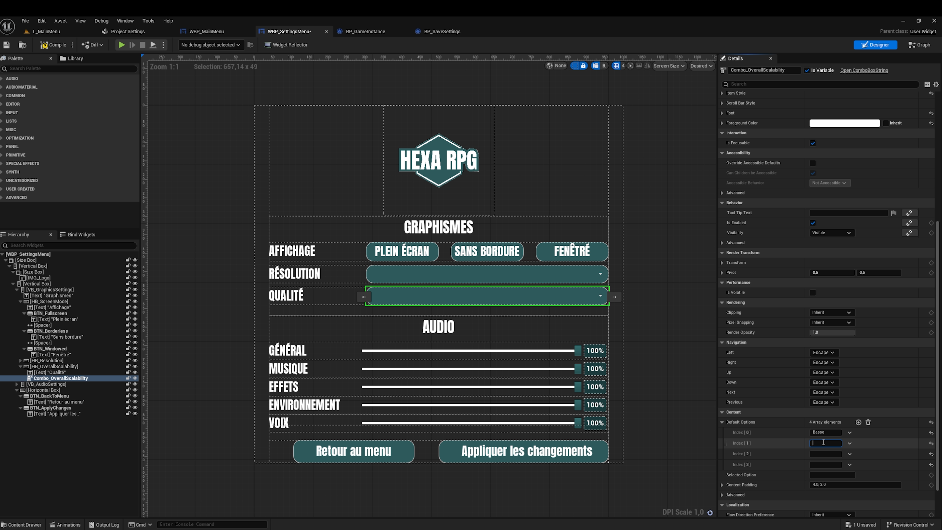
{"action": "type", "text": "Moyenne"}
{"action": "left_click", "coordinate": [824, 453]}
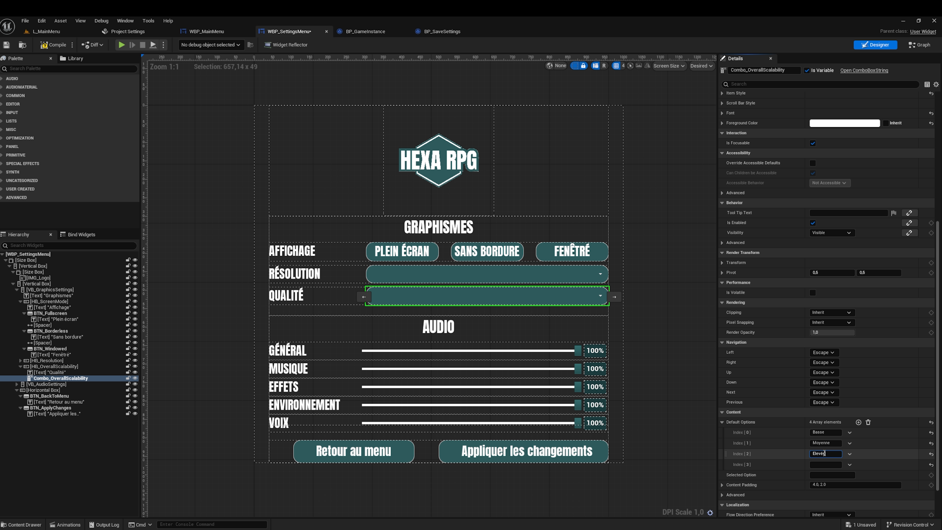
{"action": "left_click", "coordinate": [831, 464]}
{"action": "type", "text": "Tr"}
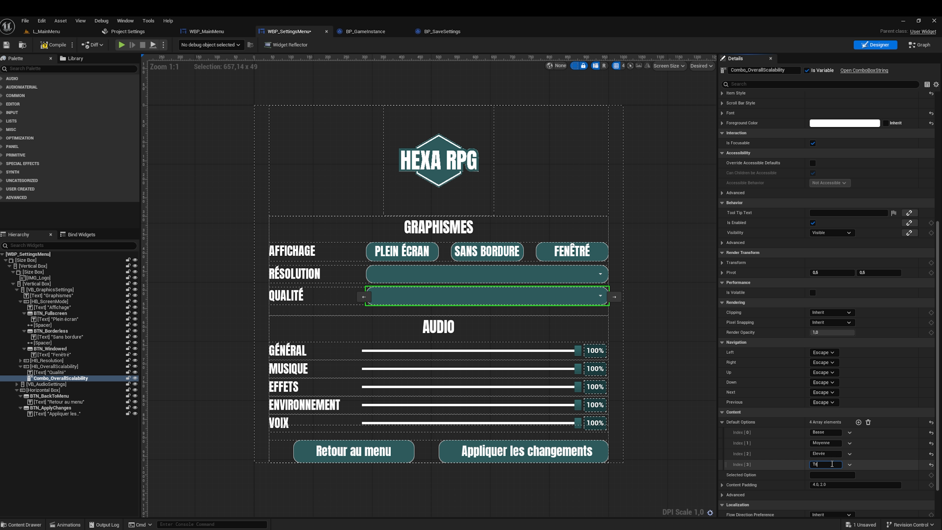
{"action": "type", "text": "ès élevée"}
{"action": "left_click", "coordinate": [839, 476]}
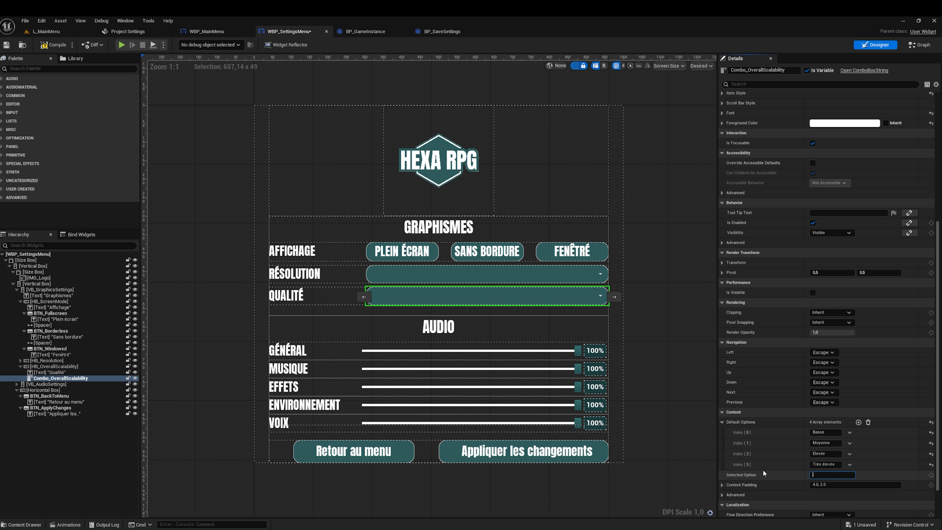
{"action": "left_click", "coordinate": [47, 45]}
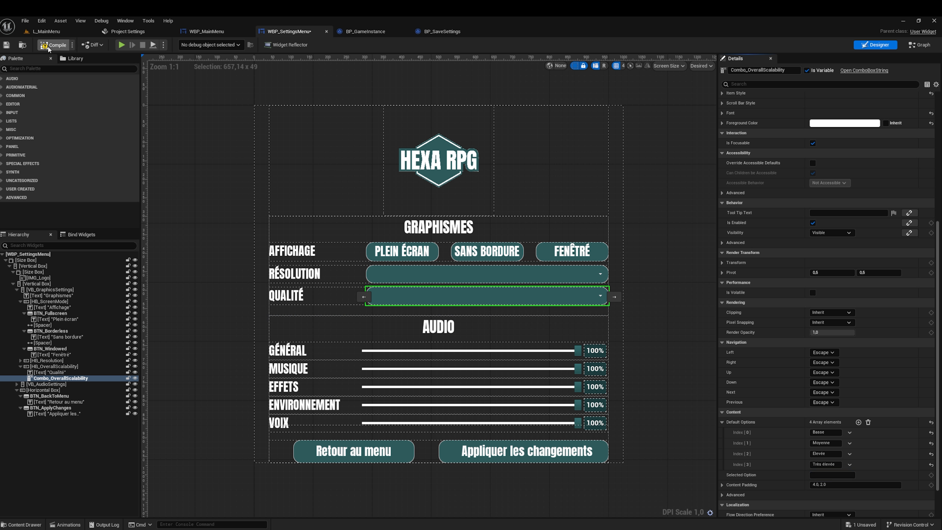
{"action": "left_click", "coordinate": [6, 45]}
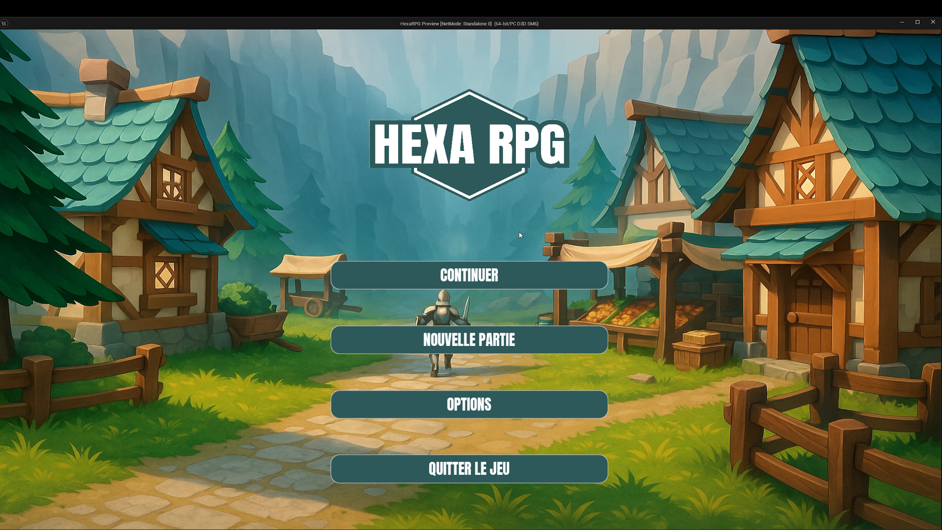
Step: Open the Options screen in the running game preview and check the choices in the QUALITÉ list
{"action": "left_click", "coordinate": [501, 409]}
{"action": "left_click", "coordinate": [430, 268]}
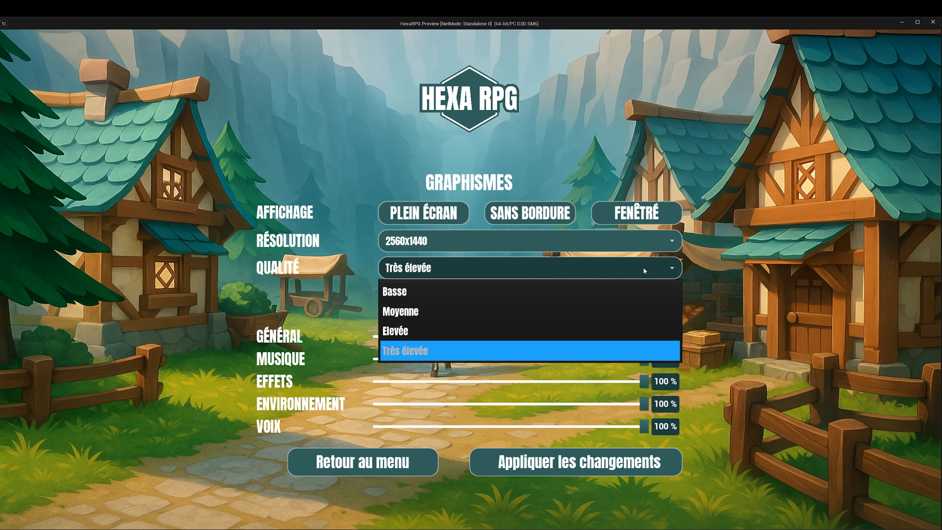
{"action": "left_click", "coordinate": [662, 274]}
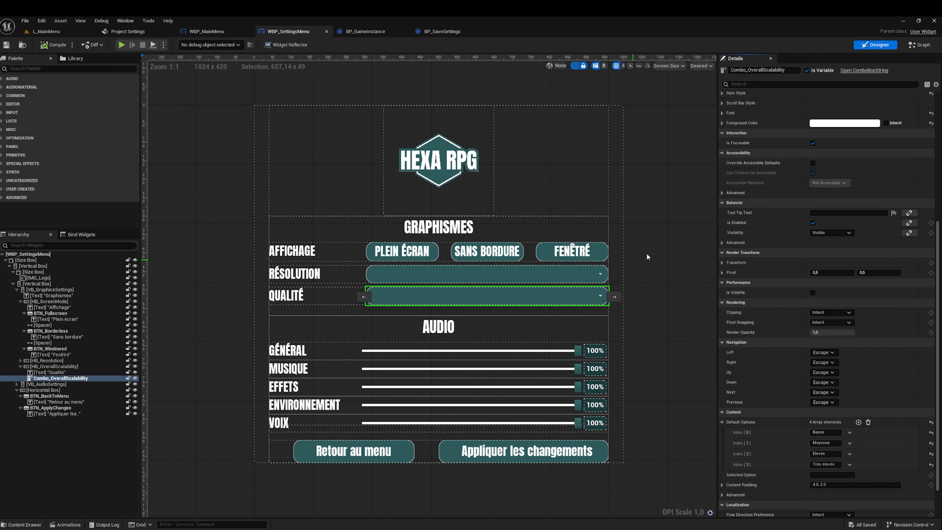
Step: Add an On Clicked event for BTN_BackToMenu in the WBP_SettingsMenu EventGraph and place it below Event Construct
{"action": "left_click", "coordinate": [406, 459]}
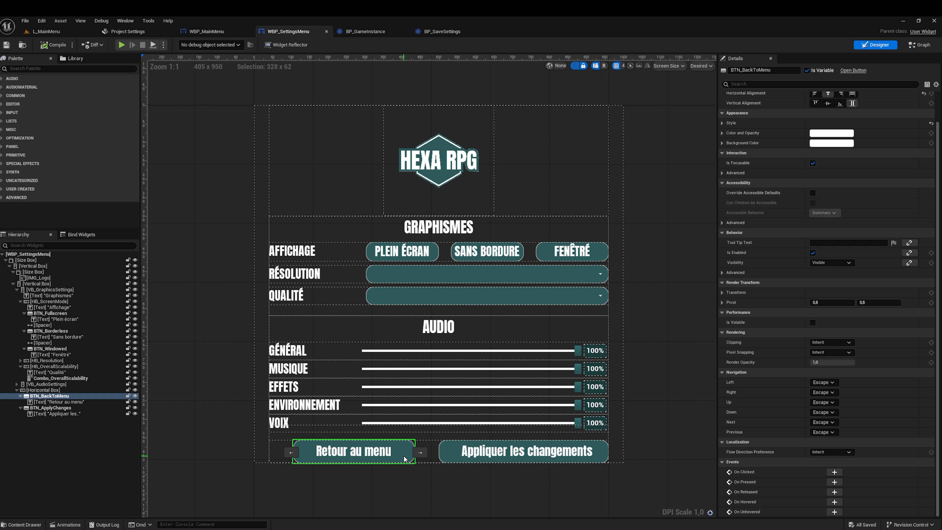
{"action": "left_click", "coordinate": [918, 45]}
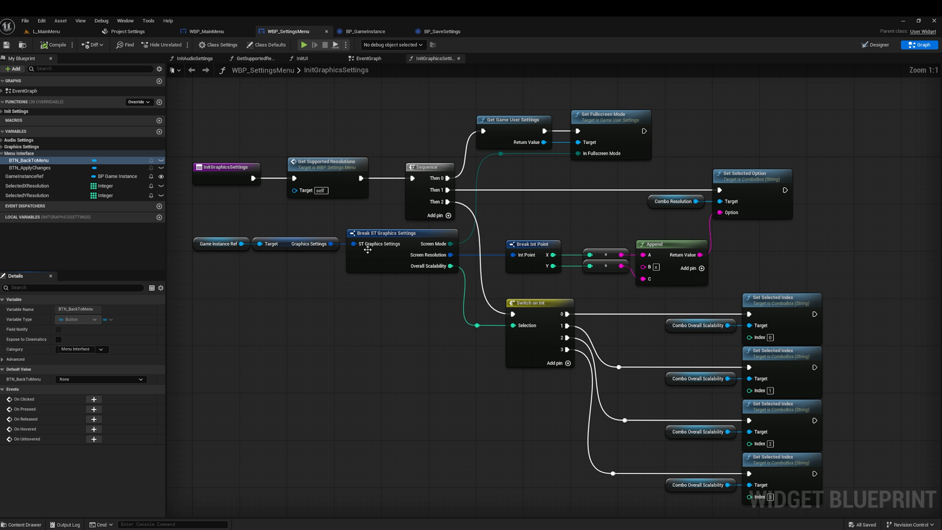
{"action": "left_click", "coordinate": [368, 58]}
{"action": "right_click_drag", "start_coordinate": [364, 367], "coordinate": [469, 294]}
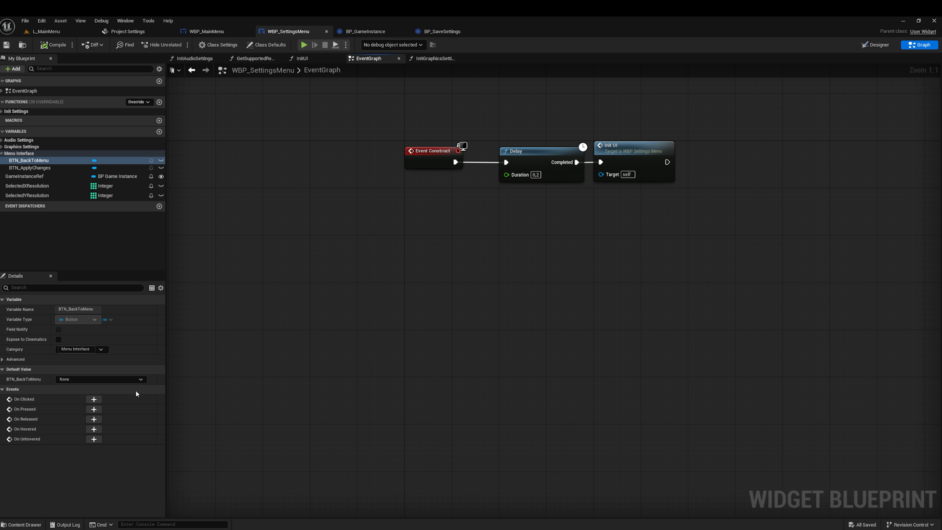
{"action": "left_click", "coordinate": [94, 399]}
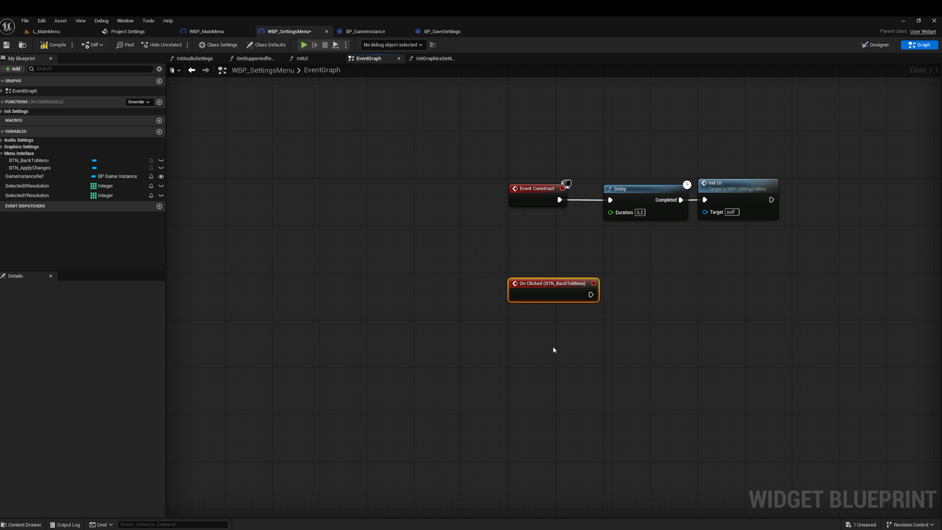
{"action": "right_click_drag", "start_coordinate": [555, 351], "coordinate": [398, 341]}
{"action": "left_click_drag", "start_coordinate": [388, 282], "coordinate": [388, 276]}
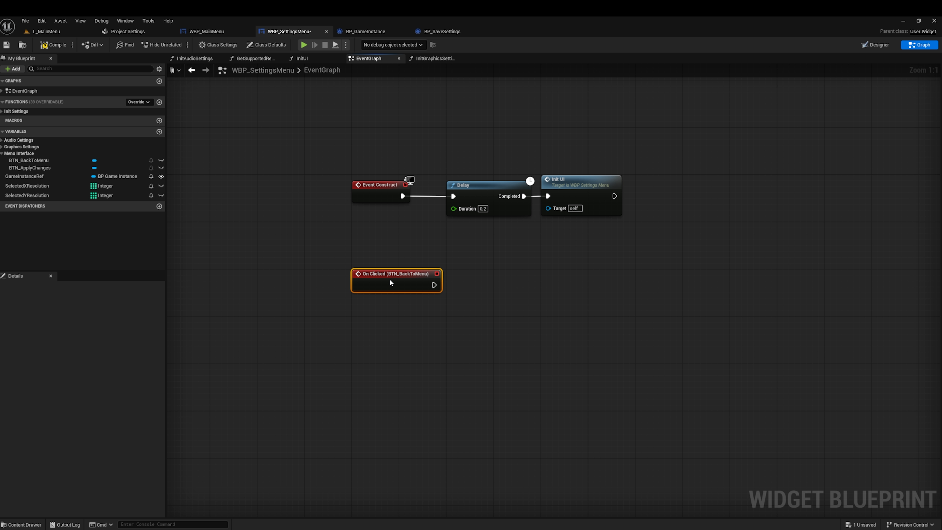
{"action": "left_click", "coordinate": [512, 291]}
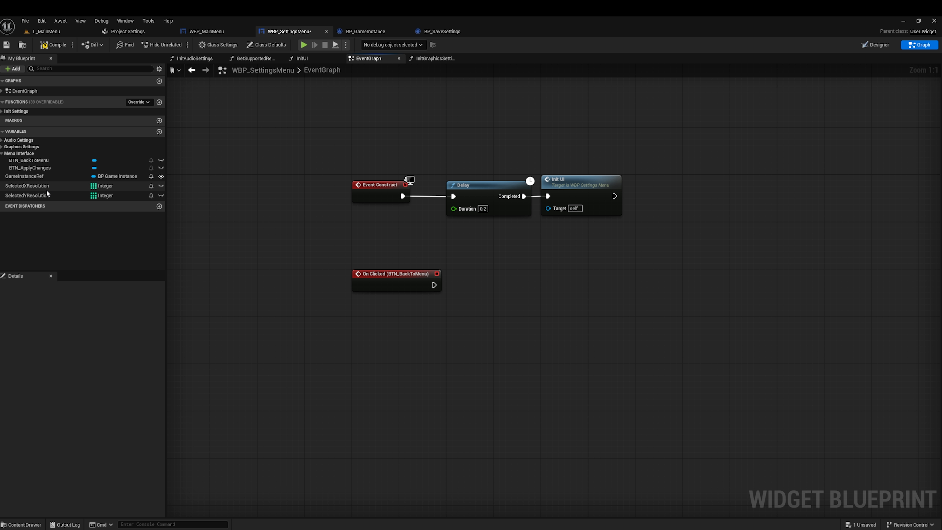
{"action": "left_click", "coordinate": [2, 148]}
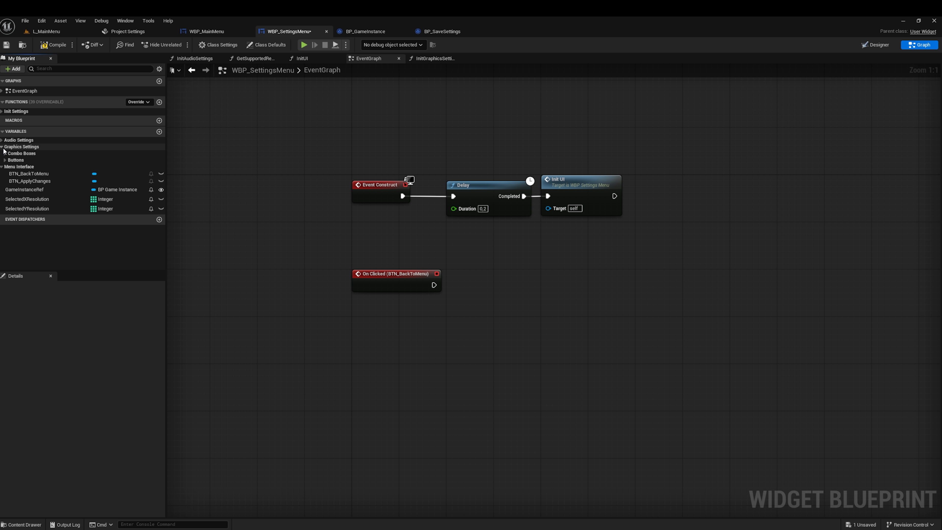
{"action": "left_click", "coordinate": [2, 147]}
{"action": "left_click", "coordinate": [1, 141]}
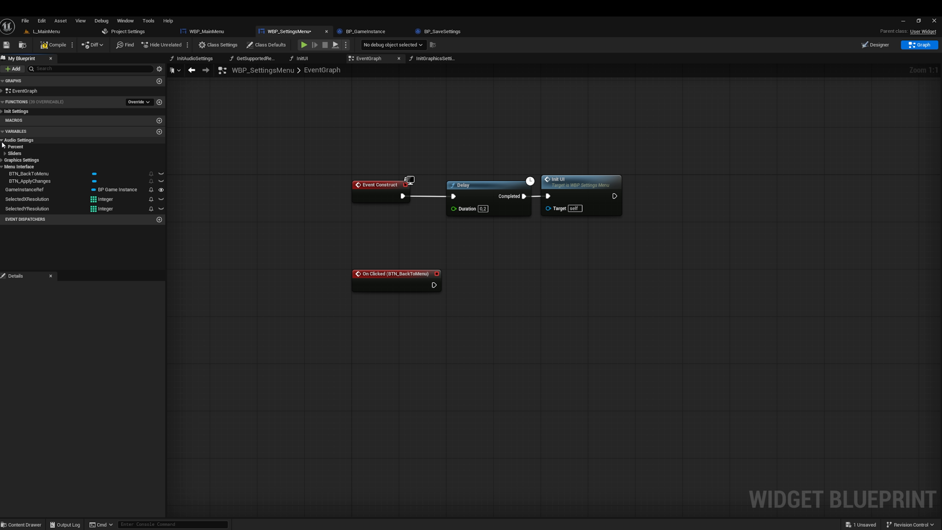
{"action": "left_click", "coordinate": [2, 139]}
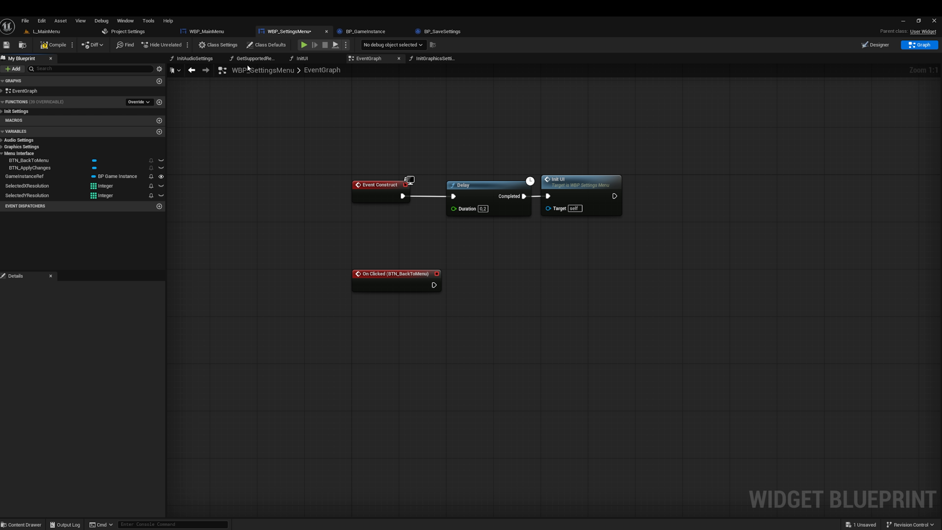
{"action": "left_click", "coordinate": [213, 32]}
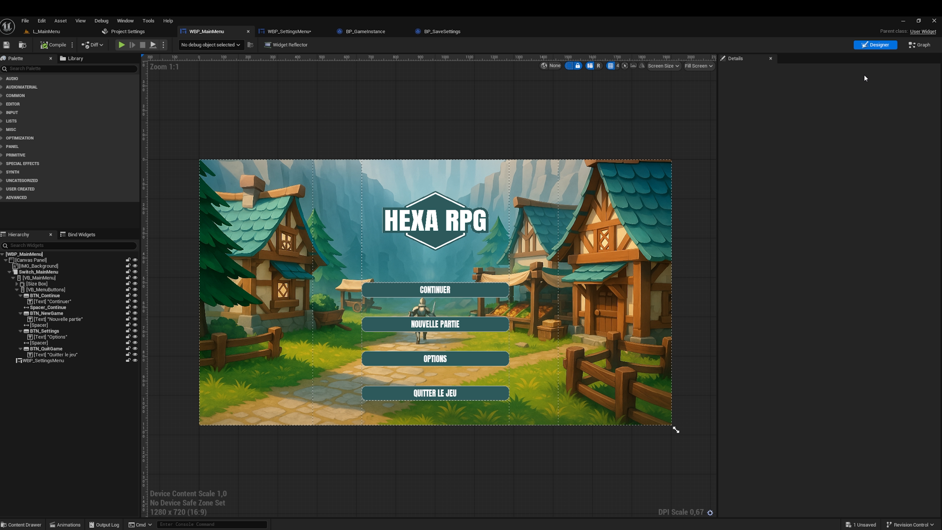
{"action": "left_click", "coordinate": [309, 33]}
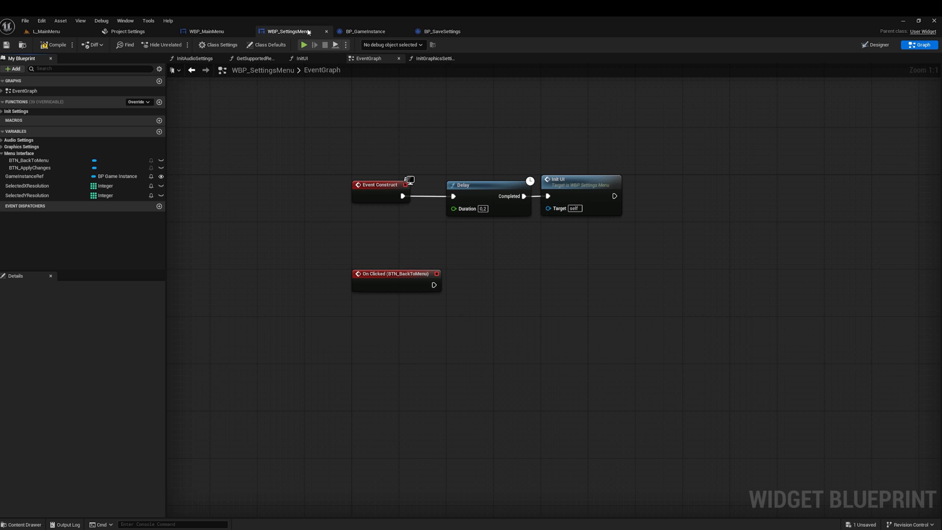
Step: Create an event dispatcher named OnReturnButtonClicked in WBP_SettingsMenu, and compile and save the widget
{"action": "left_click", "coordinate": [159, 205]}
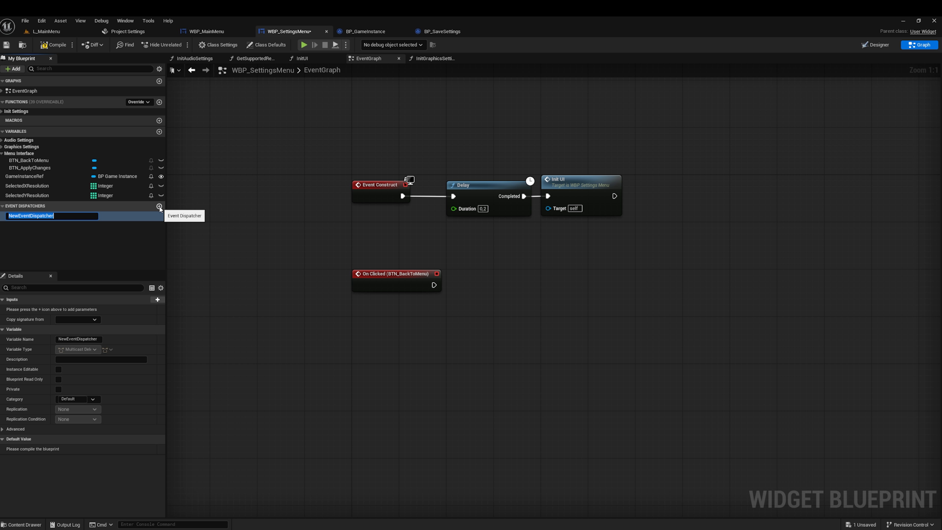
{"action": "type", "text": "OnReturnButtonClcked"}
{"action": "key", "text": "Return"}
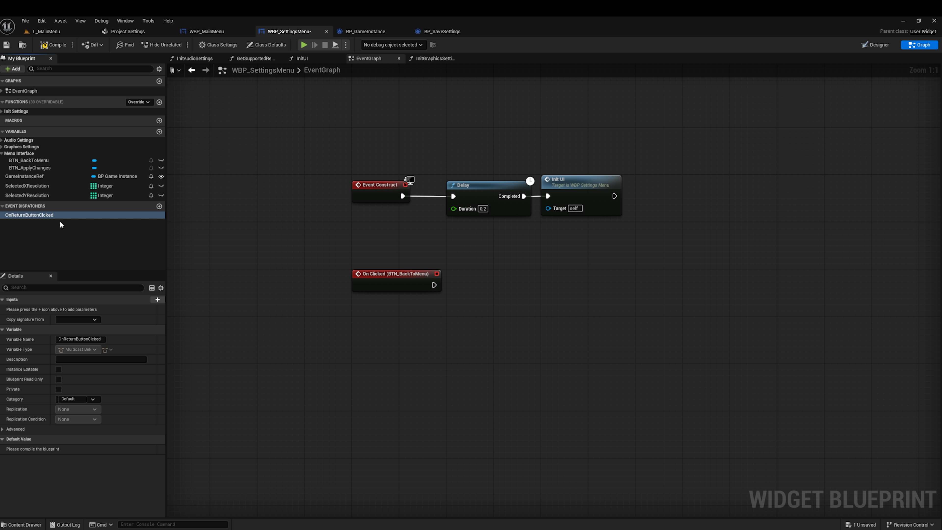
{"action": "double_click", "coordinate": [51, 217]}
{"action": "key", "text": "End"}
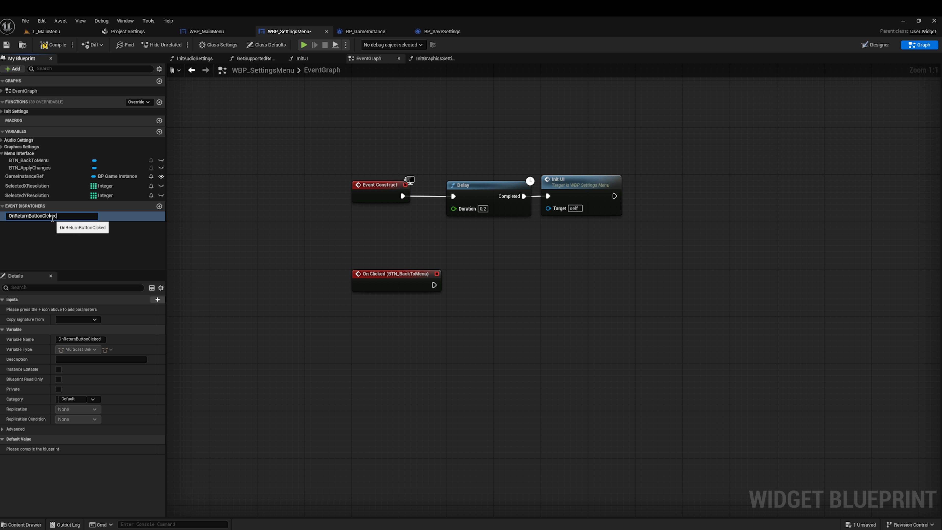
{"action": "type", "text": "i"}
{"action": "key", "text": "Return"}
{"action": "left_click", "coordinate": [52, 45]}
{"action": "left_click", "coordinate": [7, 44]}
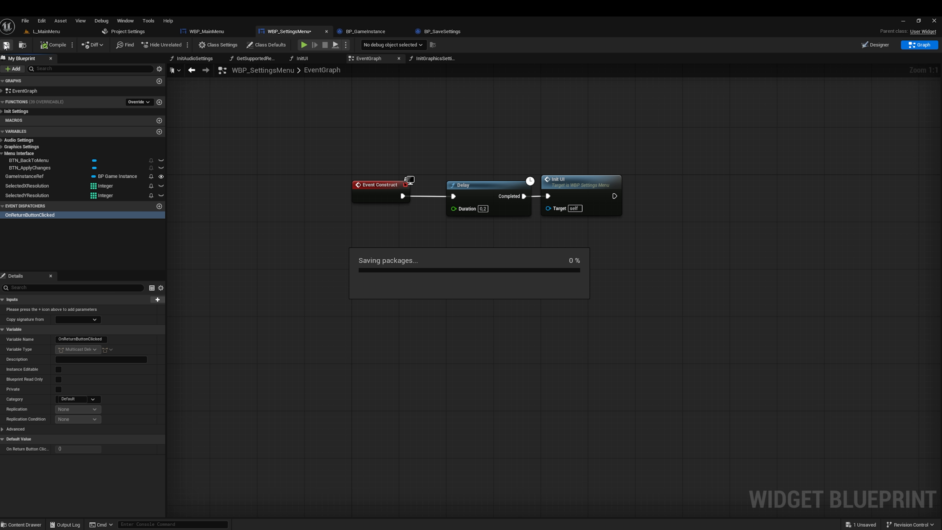
Step: Call OnReturnButtonClicked from the BTN_BackToMenu On Clicked event, and compile and save the widget
{"action": "left_click_drag", "start_coordinate": [23, 215], "coordinate": [527, 285]}
{"action": "left_click", "coordinate": [508, 314]}
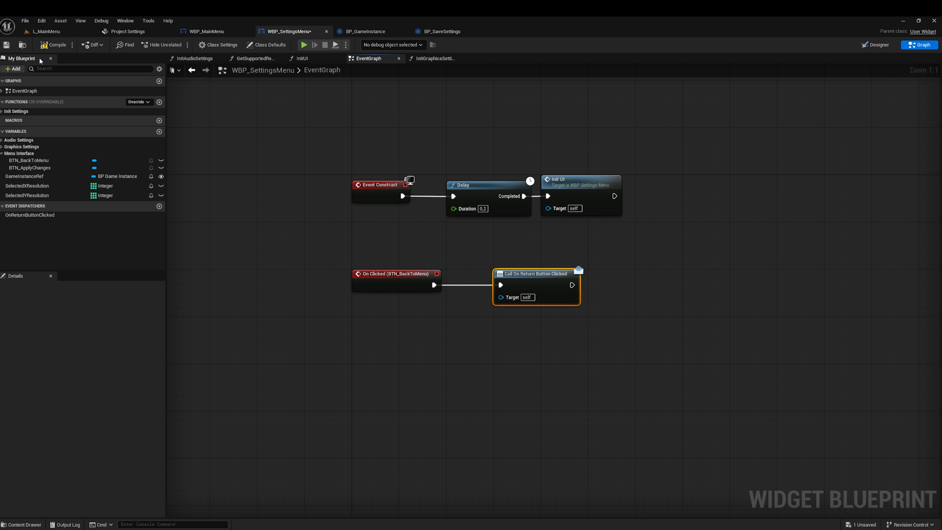
{"action": "left_click", "coordinate": [51, 45]}
{"action": "left_click", "coordinate": [7, 45]}
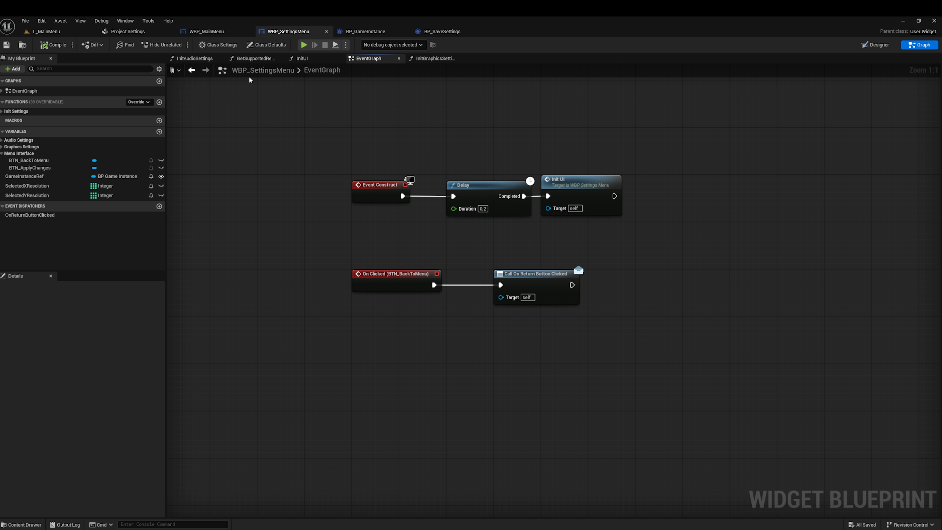
Step: Place a getter for the WBP_SettingsMenu variable after the SET node in the WBP_MainMenu EventGraph
{"action": "left_click", "coordinate": [204, 36]}
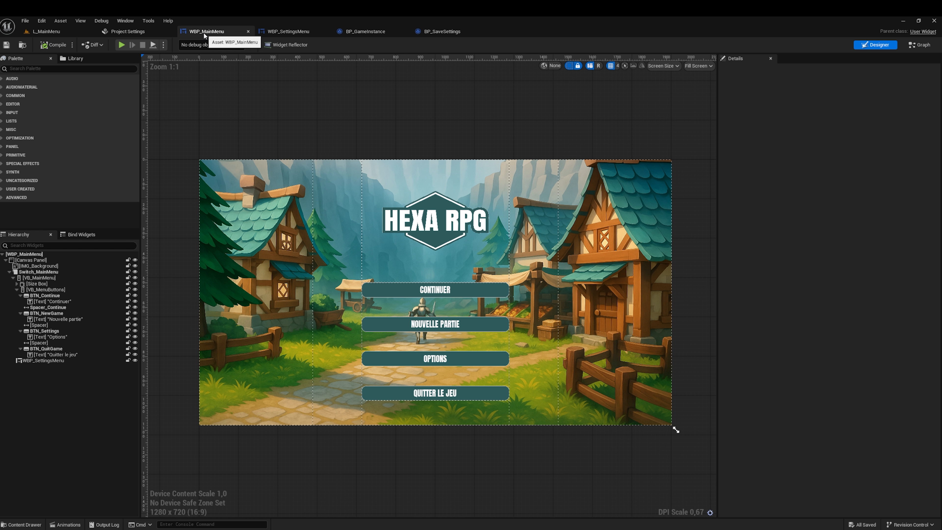
{"action": "left_click", "coordinate": [919, 45]}
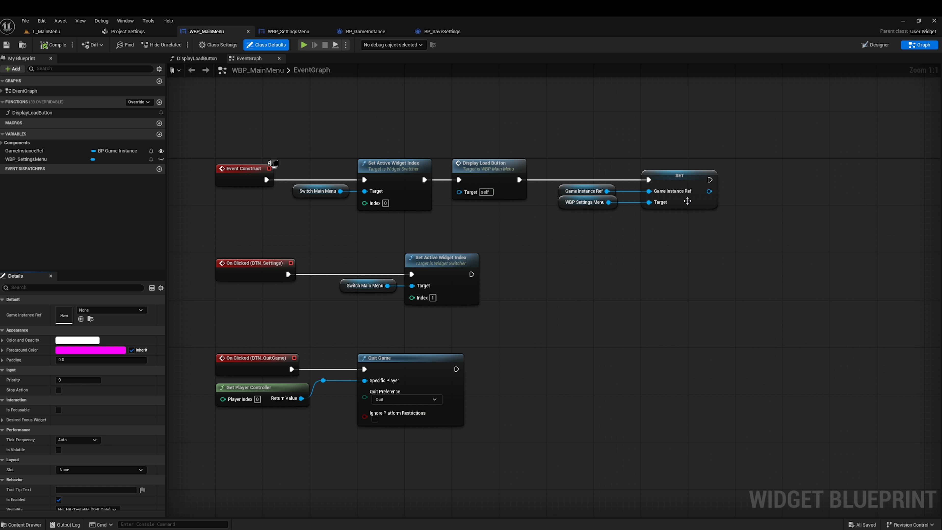
{"action": "right_click_drag", "start_coordinate": [781, 199], "coordinate": [527, 218]}
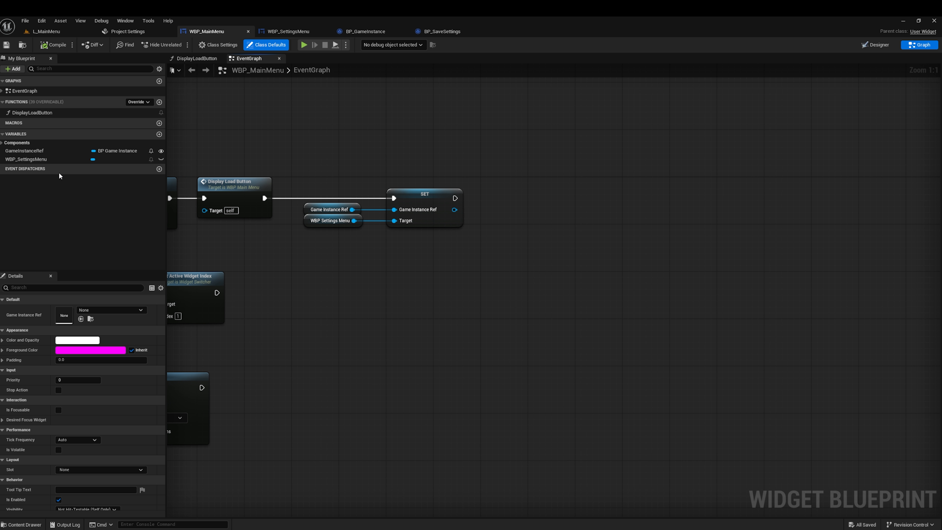
{"action": "left_click", "coordinate": [32, 160]}
{"action": "left_click_drag", "start_coordinate": [31, 161], "coordinate": [504, 224]}
{"action": "left_click", "coordinate": [521, 245]}
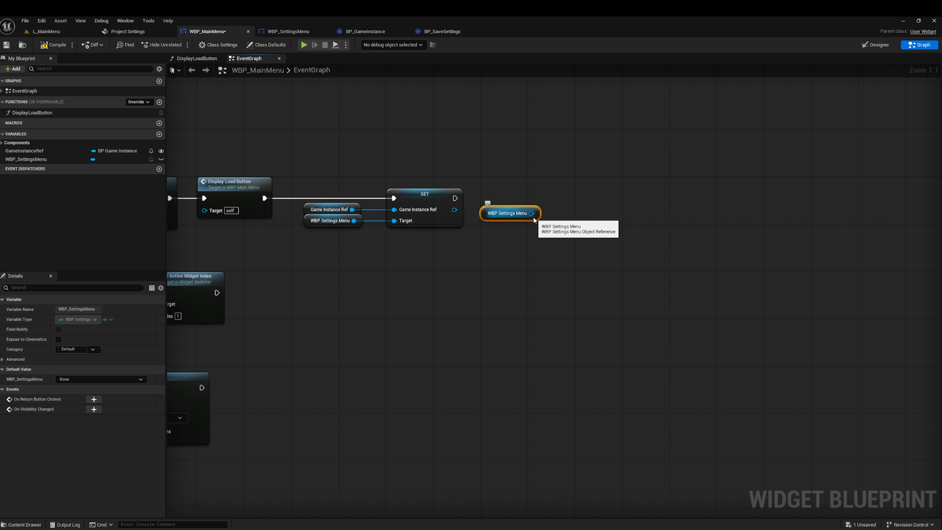
Step: Add a Bind Event to On Return Button Clicked node from the WBP Settings Menu getter, and connect and align it after the SET node
{"action": "right_click_drag", "start_coordinate": [427, 230], "coordinate": [584, 236]}
{"action": "left_click_drag", "start_coordinate": [688, 219], "coordinate": [715, 222]}
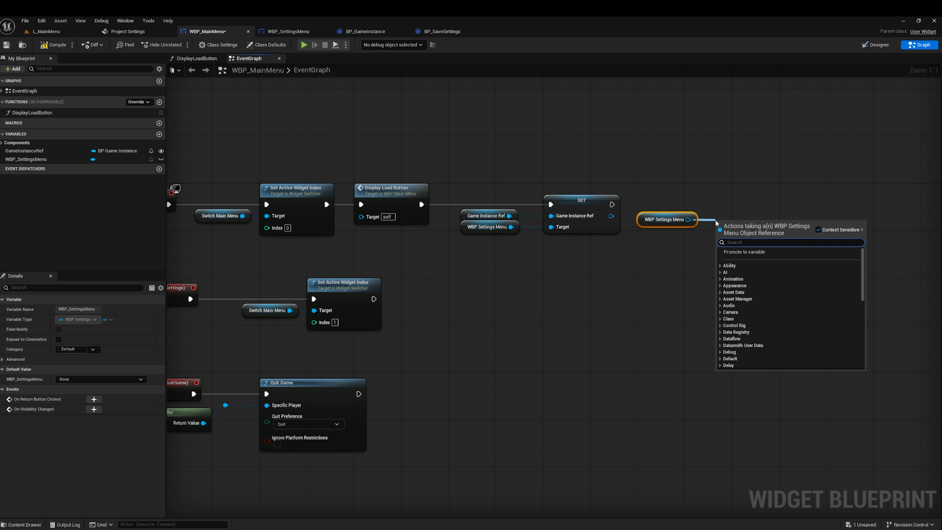
{"action": "type", "text": "bind"}
{"action": "type", "text": "e"}
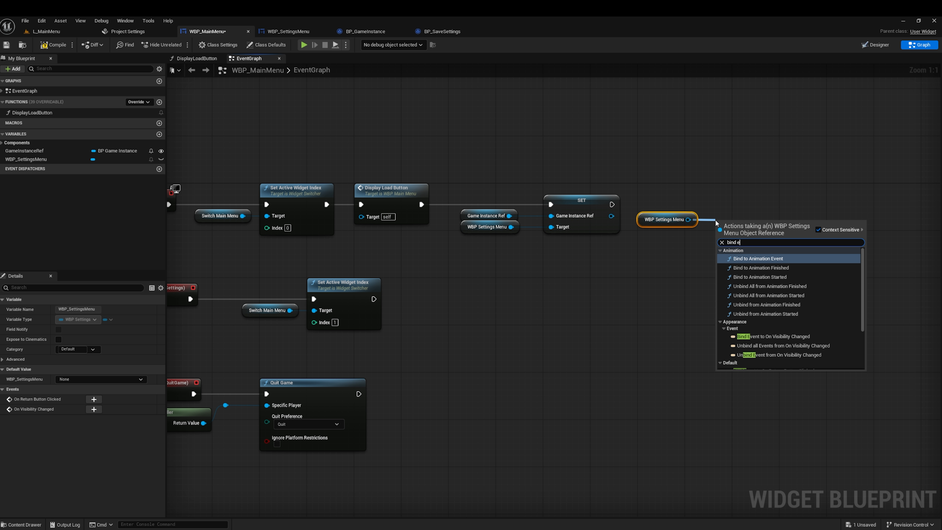
{"action": "type", "text": "vent to"}
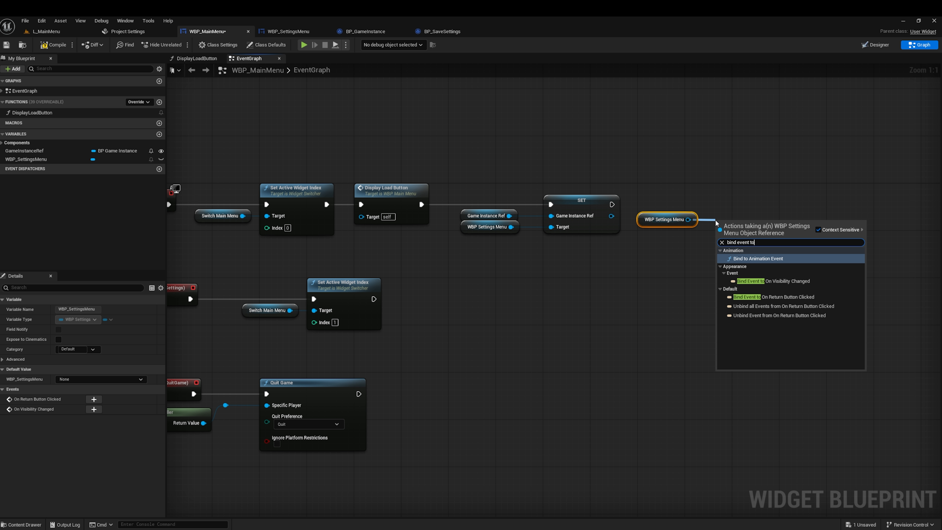
{"action": "left_click", "coordinate": [789, 298]}
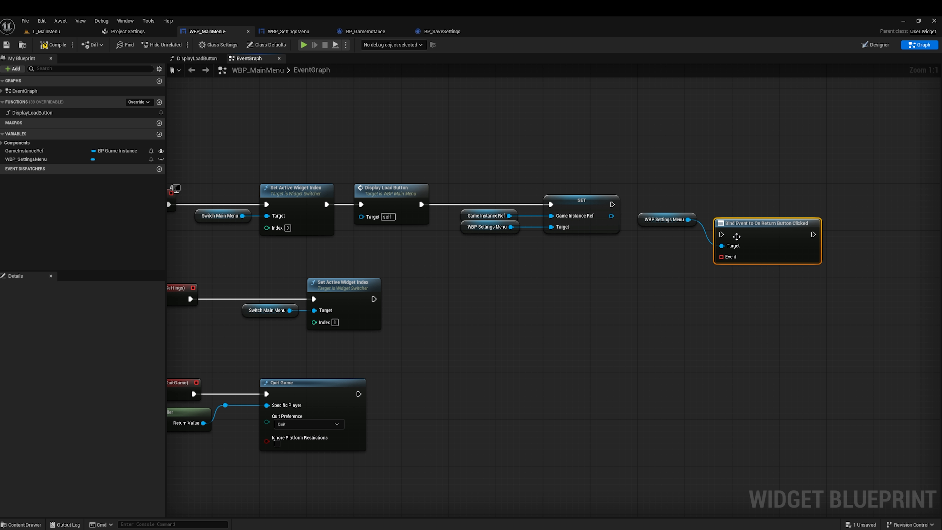
{"action": "left_click_drag", "start_coordinate": [737, 229], "coordinate": [729, 200]}
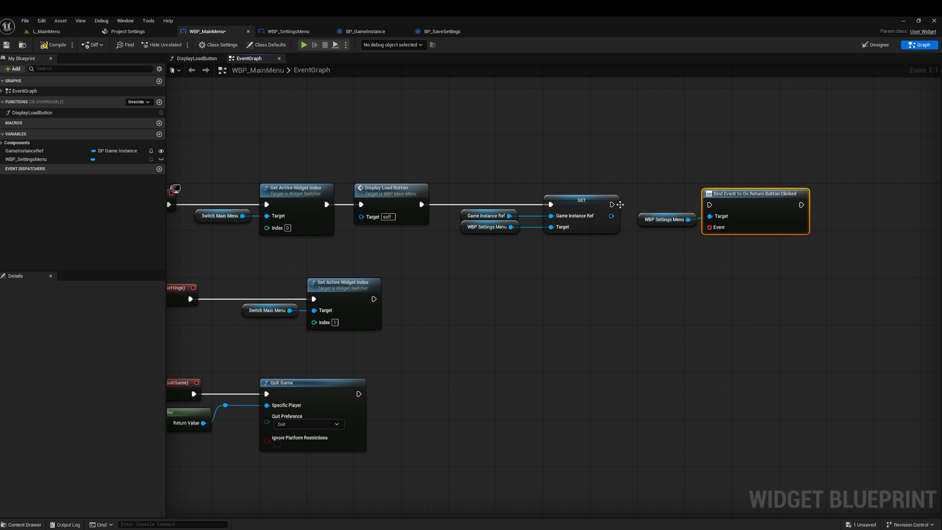
{"action": "left_click_drag", "start_coordinate": [612, 204], "coordinate": [709, 204]}
{"action": "left_click_drag", "start_coordinate": [858, 190], "coordinate": [481, 252]}
{"action": "key", "text": "q"}
{"action": "left_click", "coordinate": [693, 238]}
Step: Create a custom event named OnReturnButtonClicked from the bind node's Event input
{"action": "left_click_drag", "start_coordinate": [709, 227], "coordinate": [667, 249]}
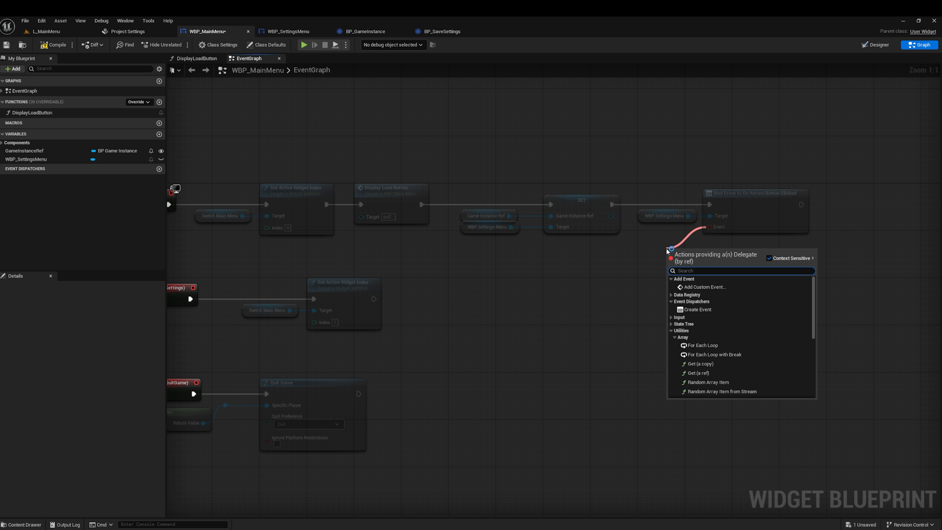
{"action": "type", "text": "custom"}
{"action": "key", "text": "Return"}
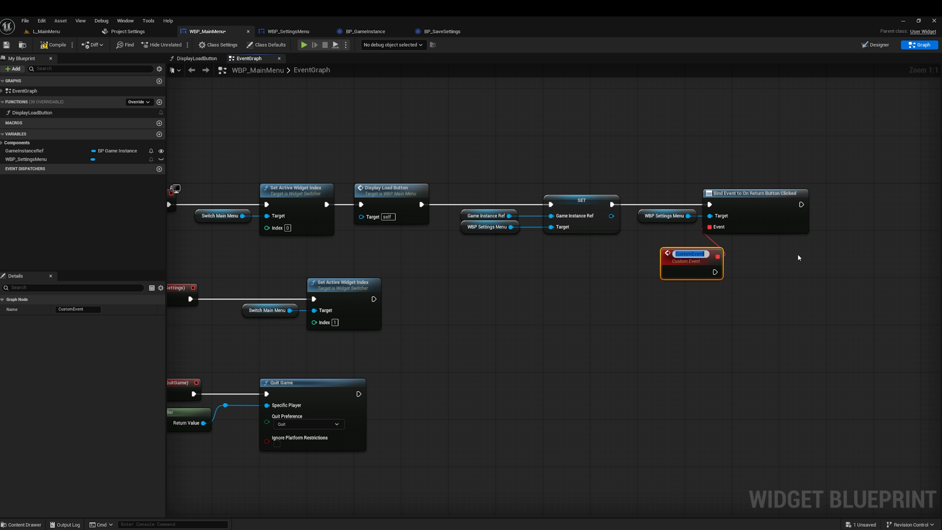
{"action": "type", "text": "OnRe"}
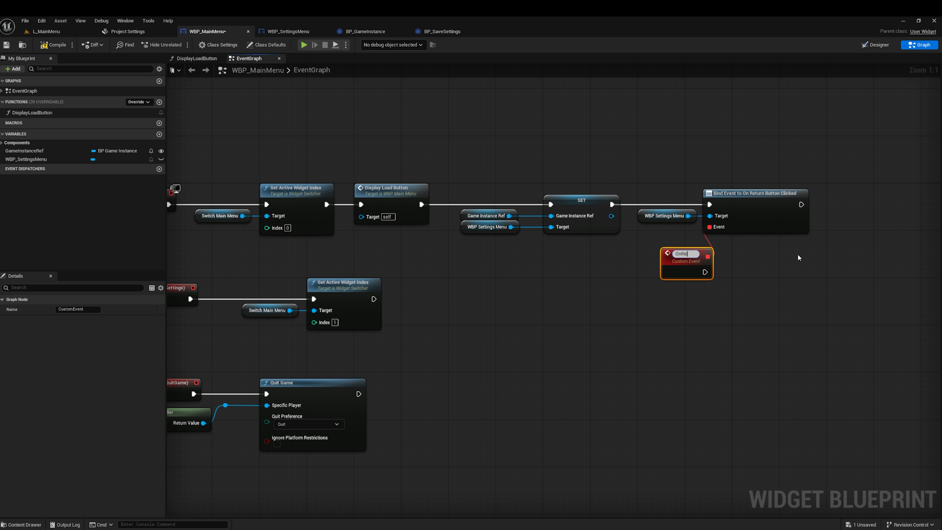
{"action": "type", "text": "turnButton"}
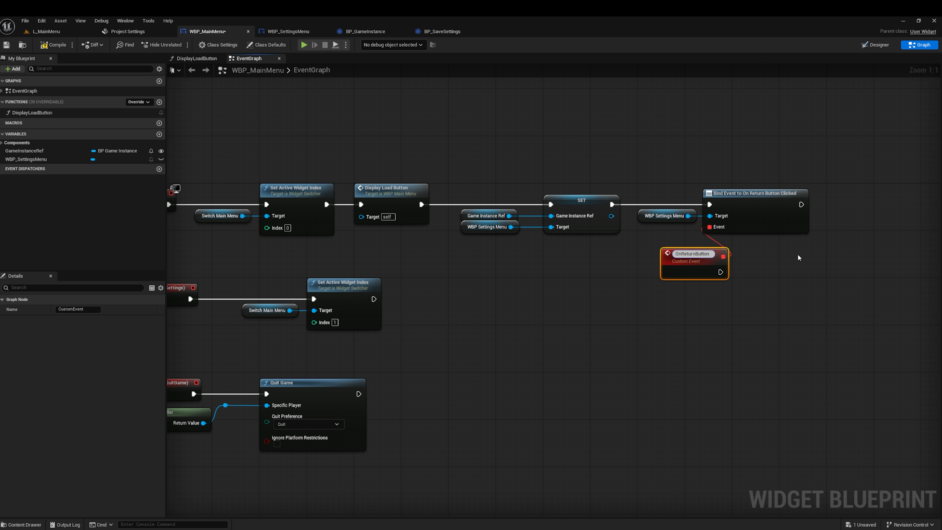
{"action": "type", "text": "Clicked"}
{"action": "key", "text": "Return"}
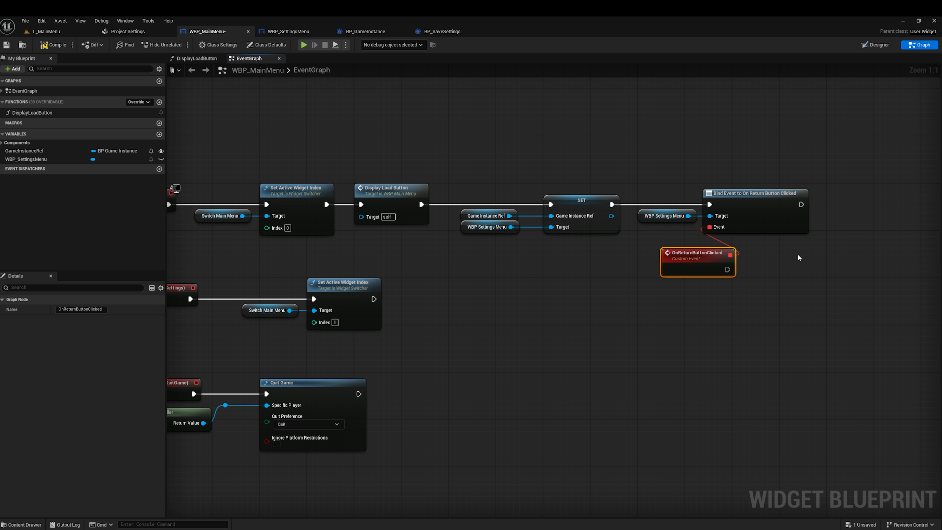
Step: Replace the custom event's link to the bind node with a Create Event node set to OnReturnButtonClicked, and compile and save the widget
{"action": "left_click", "coordinate": [720, 244], "text": "alt"}
{"action": "left_click_drag", "start_coordinate": [705, 255], "coordinate": [663, 345]}
{"action": "left_click_drag", "start_coordinate": [709, 227], "coordinate": [663, 256]}
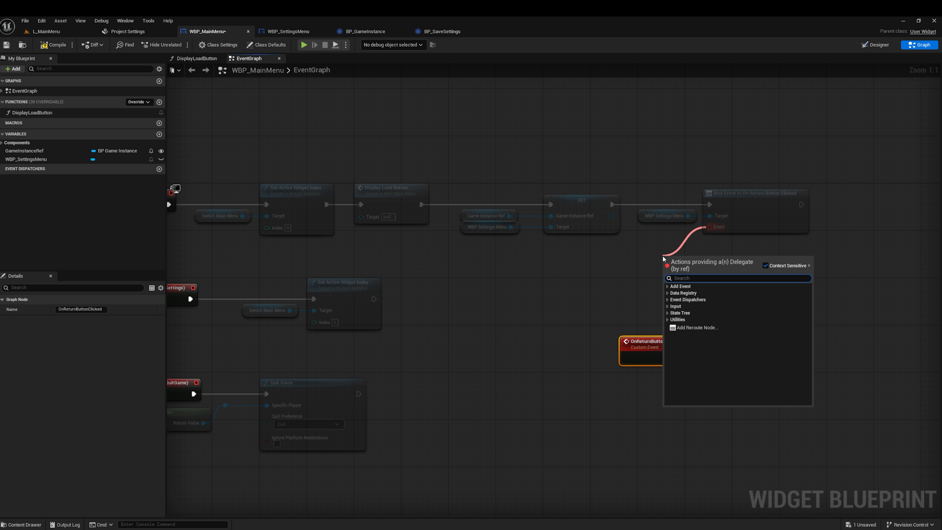
{"action": "type", "text": "create event"}
{"action": "left_click", "coordinate": [682, 286]}
{"action": "left_click", "coordinate": [683, 293]}
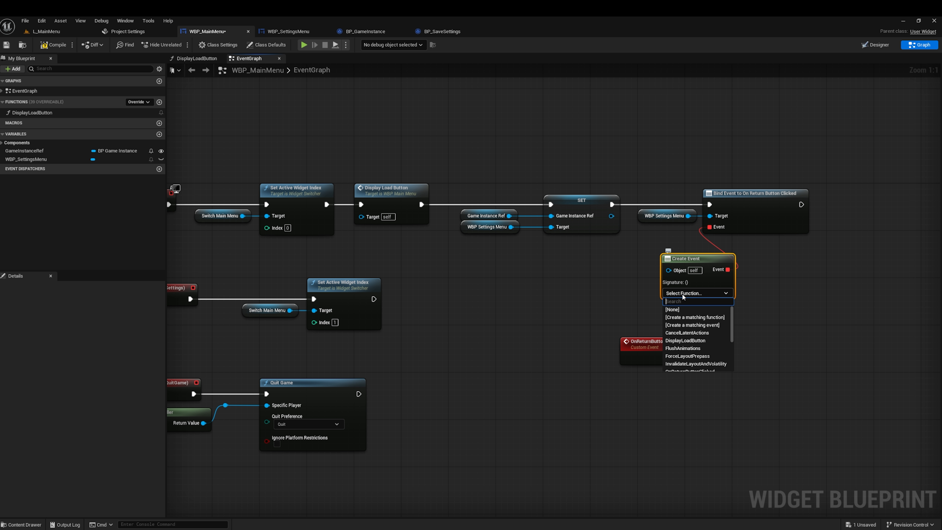
{"action": "scroll", "coordinate": [697, 339], "scroll_direction": "down", "scroll_amount": 1}
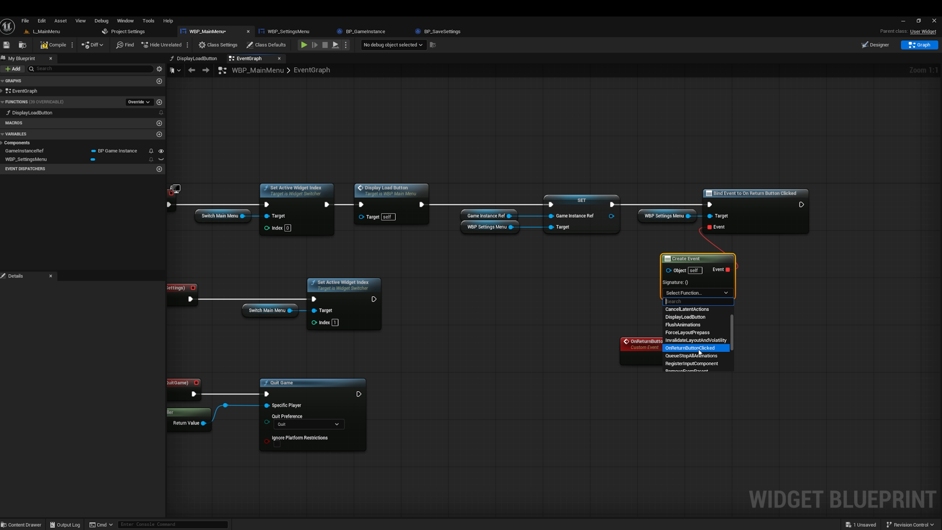
{"action": "left_click", "coordinate": [699, 350]}
{"action": "left_click_drag", "start_coordinate": [701, 257], "coordinate": [666, 236]}
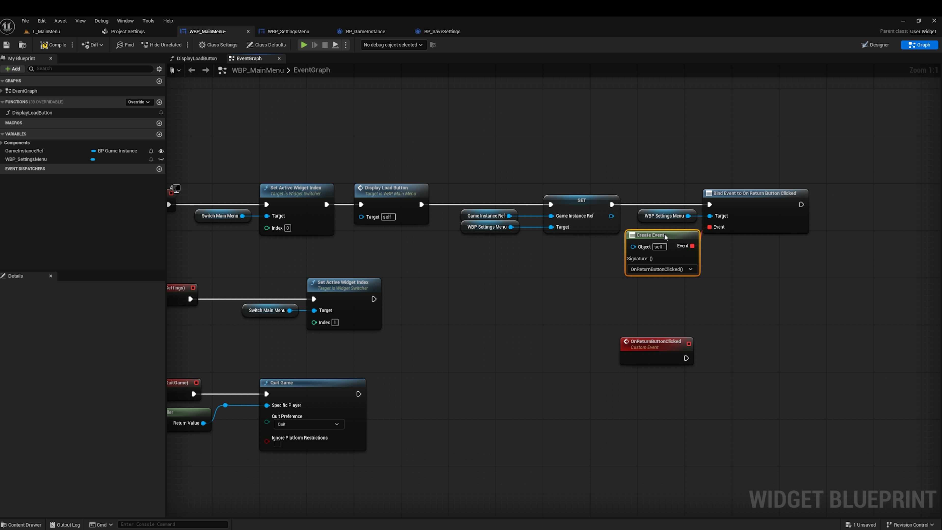
{"action": "left_click", "coordinate": [52, 44]}
{"action": "left_click", "coordinate": [7, 45]}
Step: Place OnReturnButtonClicked below the quit-game event and connect it to a copy of the Switch Main Menu and Set Active Widget Index nodes with index 0
{"action": "right_click_drag", "start_coordinate": [464, 300], "coordinate": [669, 246]}
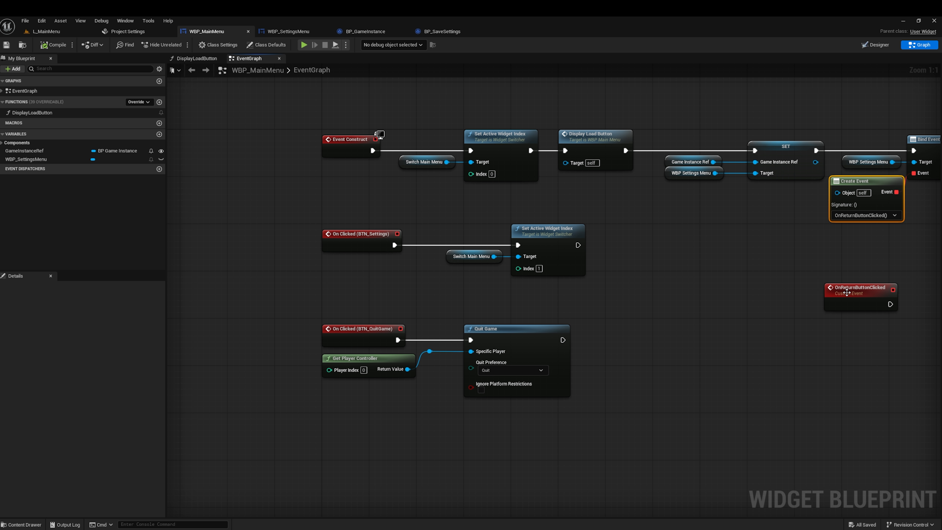
{"action": "left_click_drag", "start_coordinate": [846, 292], "coordinate": [343, 421]}
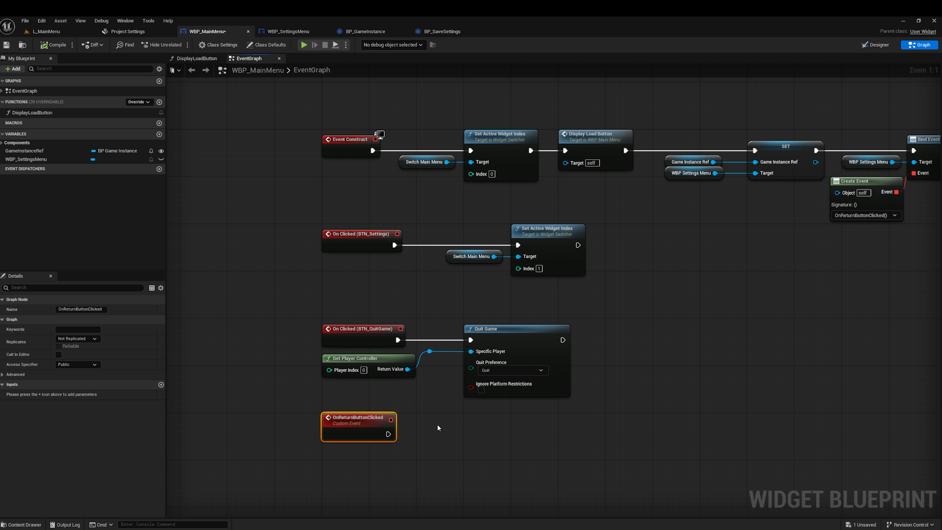
{"action": "left_click_drag", "start_coordinate": [538, 104], "coordinate": [419, 213]}
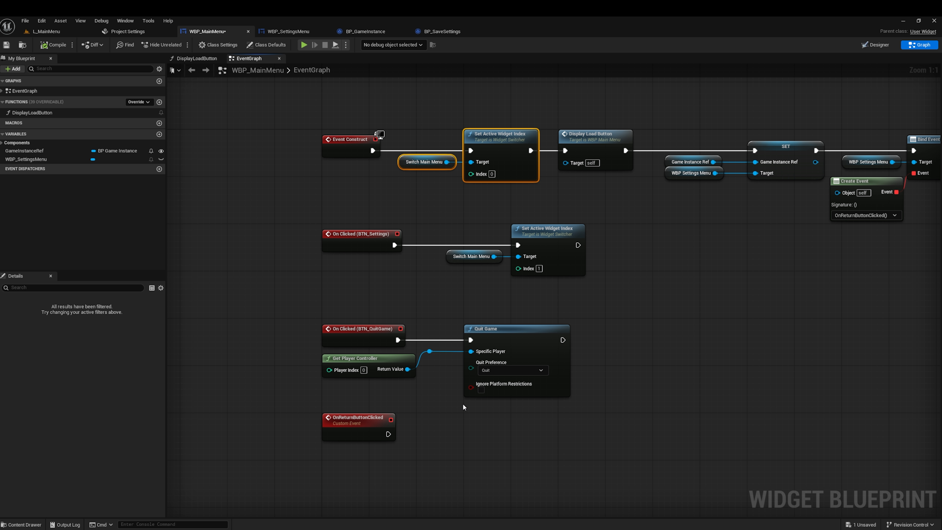
{"action": "key", "text": "ctrl+c"}
{"action": "key", "text": "ctrl+v"}
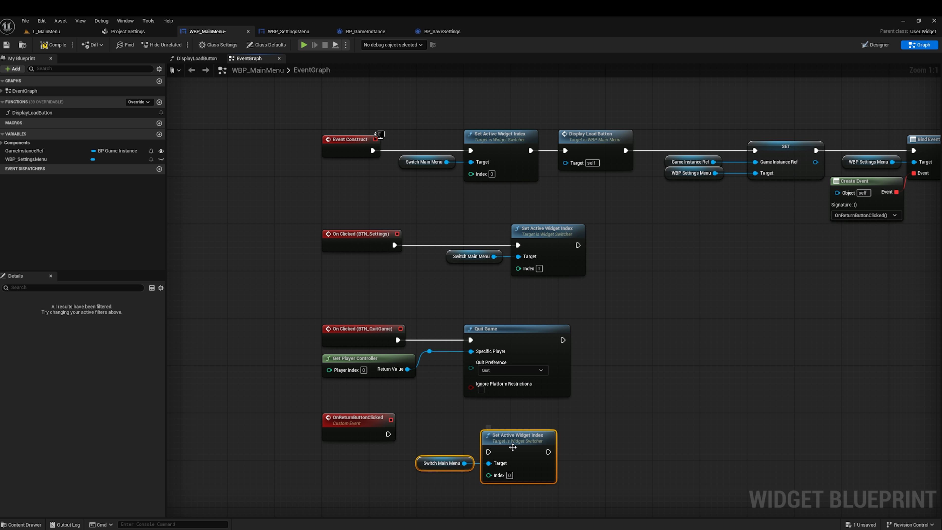
{"action": "left_click_drag", "start_coordinate": [509, 447], "coordinate": [492, 429]}
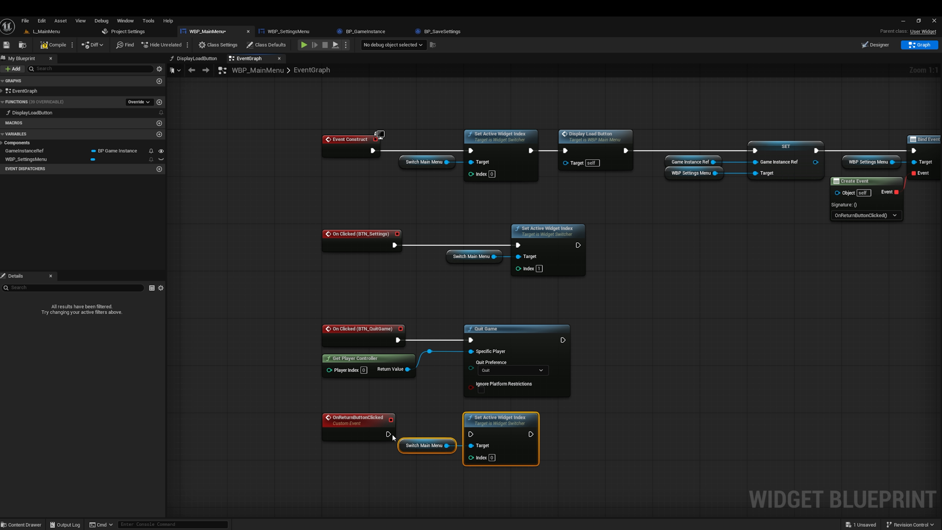
{"action": "left_click_drag", "start_coordinate": [388, 434], "coordinate": [471, 434]}
{"action": "left_click", "coordinate": [492, 457]}
{"action": "left_click", "coordinate": [613, 426]}
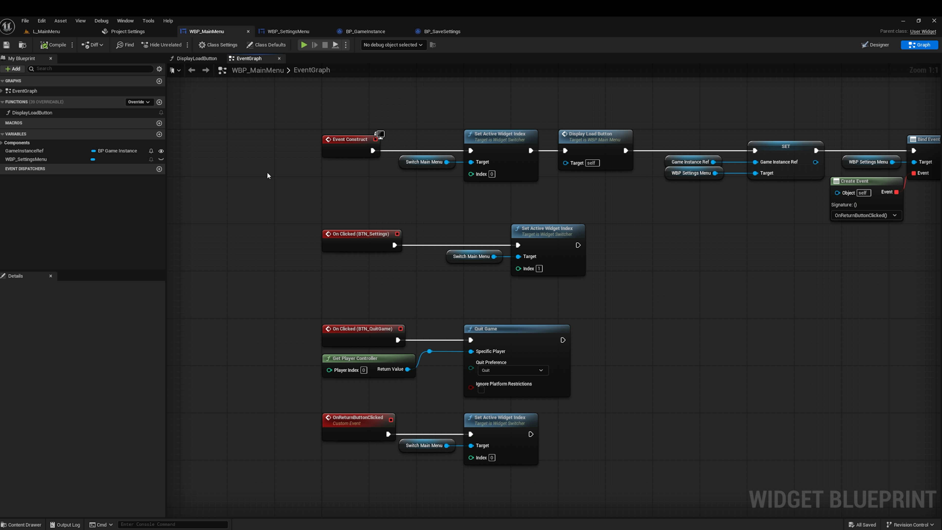
Step: Play the game preview and test switching repeatedly between the options screen and the main menu with the return button
{"action": "left_click", "coordinate": [303, 45]}
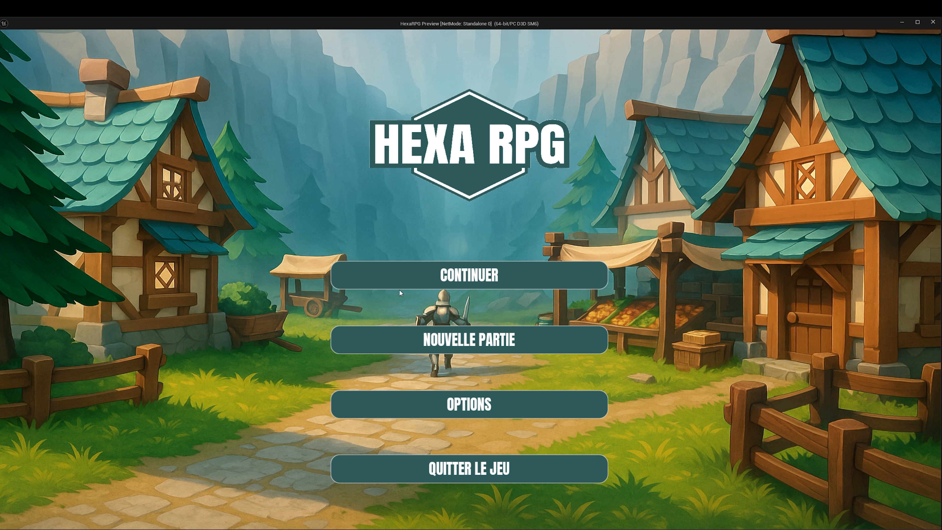
{"action": "left_click", "coordinate": [476, 416]}
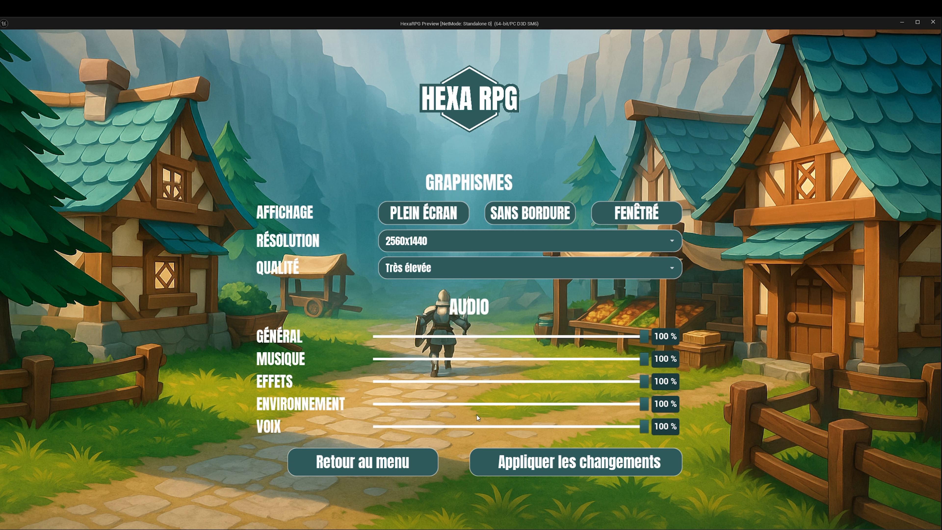
{"action": "left_click", "coordinate": [402, 466]}
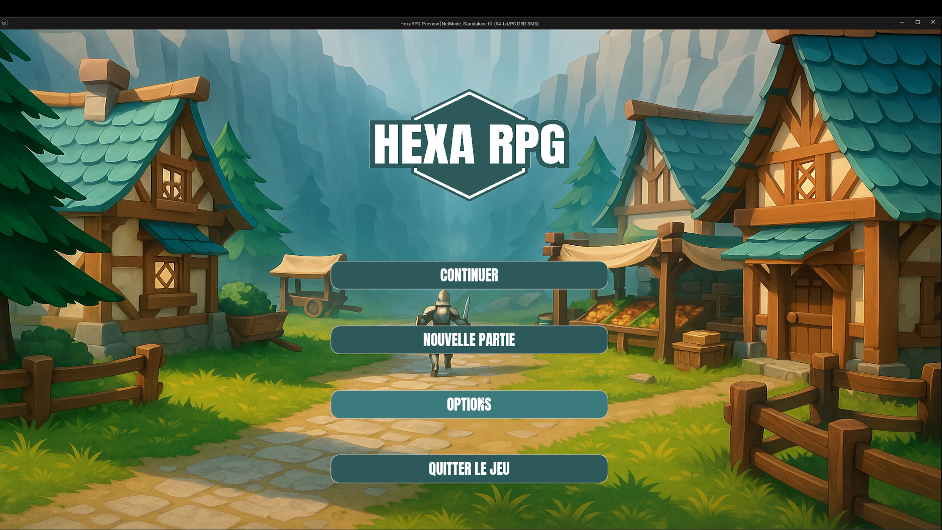
{"action": "left_click", "coordinate": [481, 403]}
{"action": "left_click", "coordinate": [432, 462]}
{"action": "left_click", "coordinate": [459, 414]}
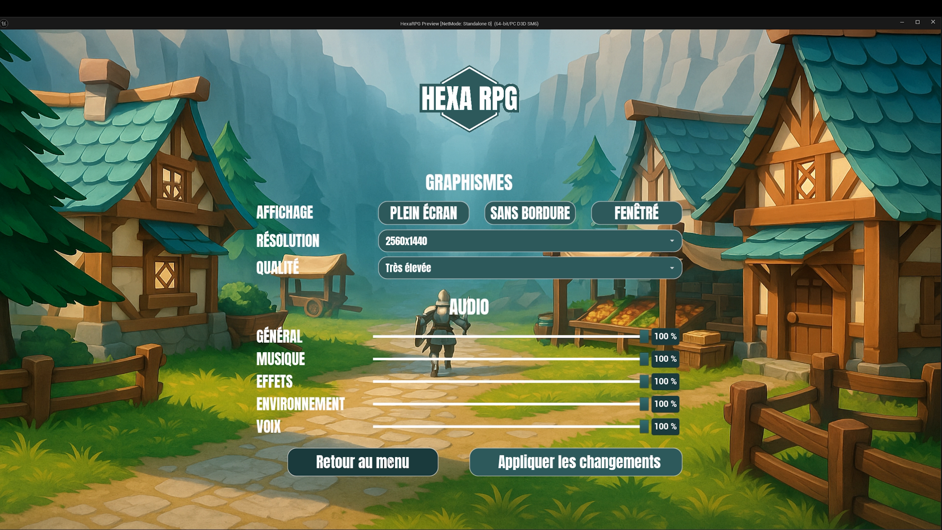
{"action": "left_click", "coordinate": [410, 461]}
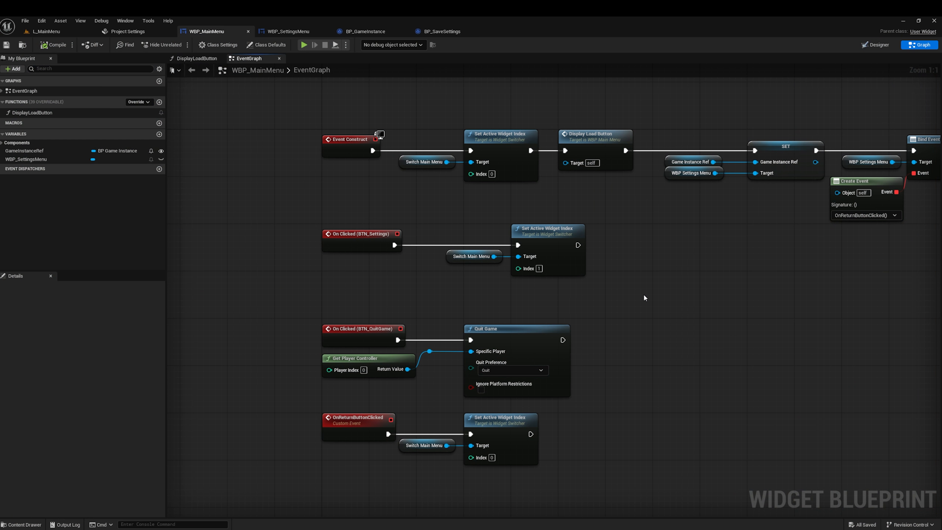
Step: Recompile the WBP_MainMenu widget after reviewing its event bindings
{"action": "right_click_drag", "start_coordinate": [764, 266], "coordinate": [557, 248]}
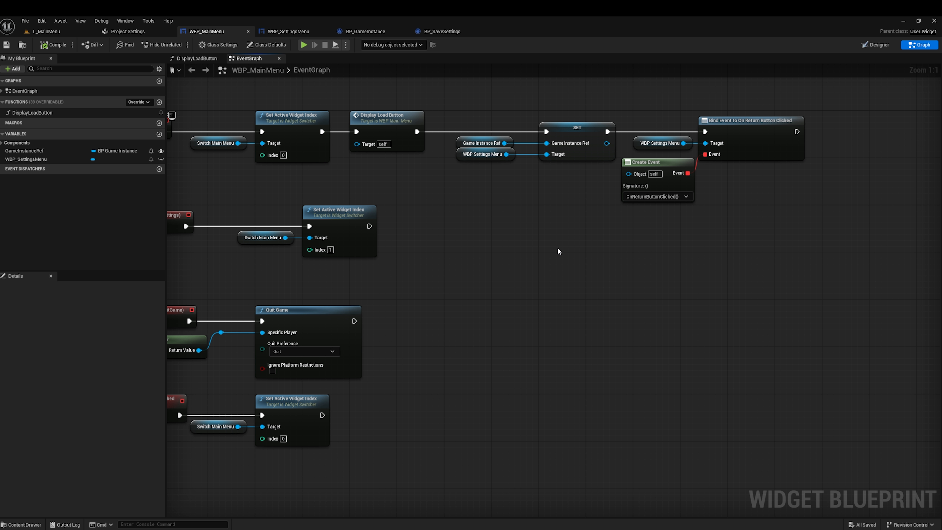
{"action": "right_click_drag", "start_coordinate": [427, 228], "coordinate": [538, 245]}
{"action": "left_click", "coordinate": [58, 47]}
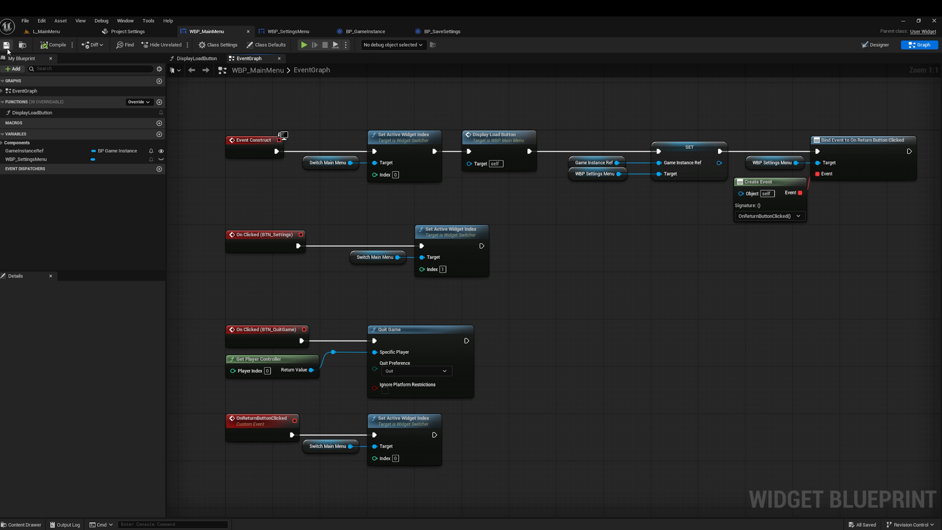
Step: Create a function binding for the Is Enabled property of the BTN_Fullscreen button in the WBP_SettingsMenu designer
{"action": "left_click", "coordinate": [287, 31]}
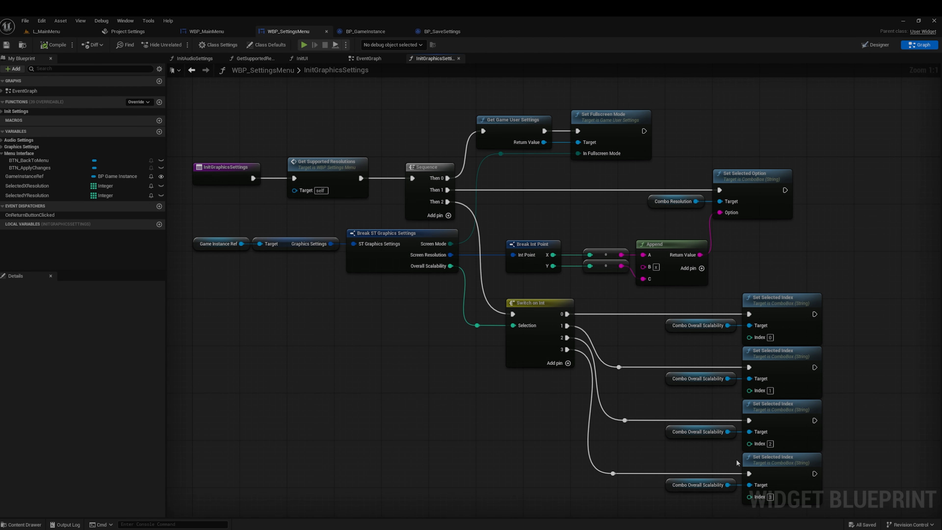
{"action": "left_click", "coordinate": [879, 46]}
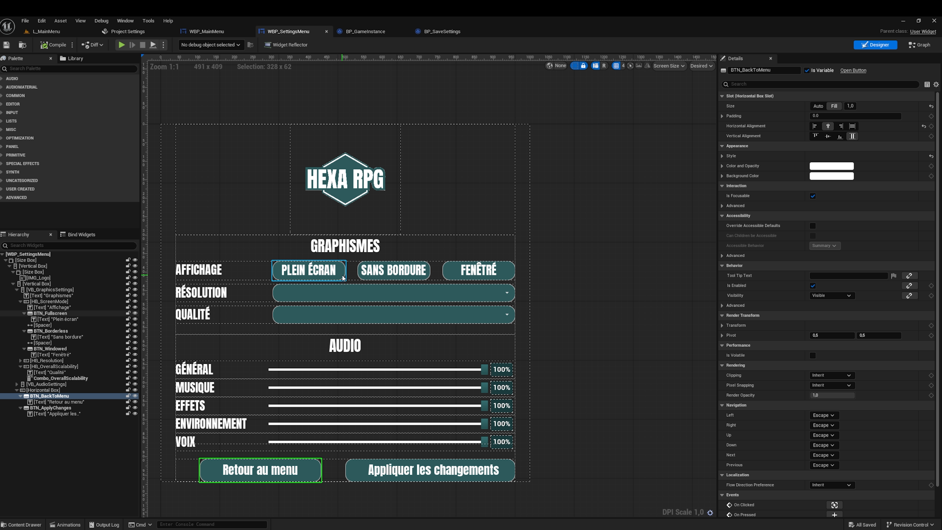
{"action": "left_click", "coordinate": [342, 277]}
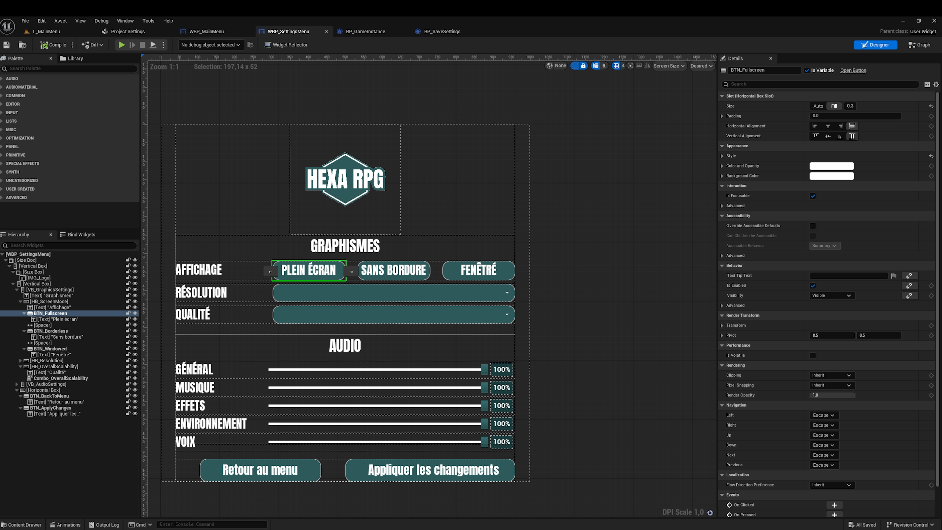
{"action": "left_click", "coordinate": [908, 285]}
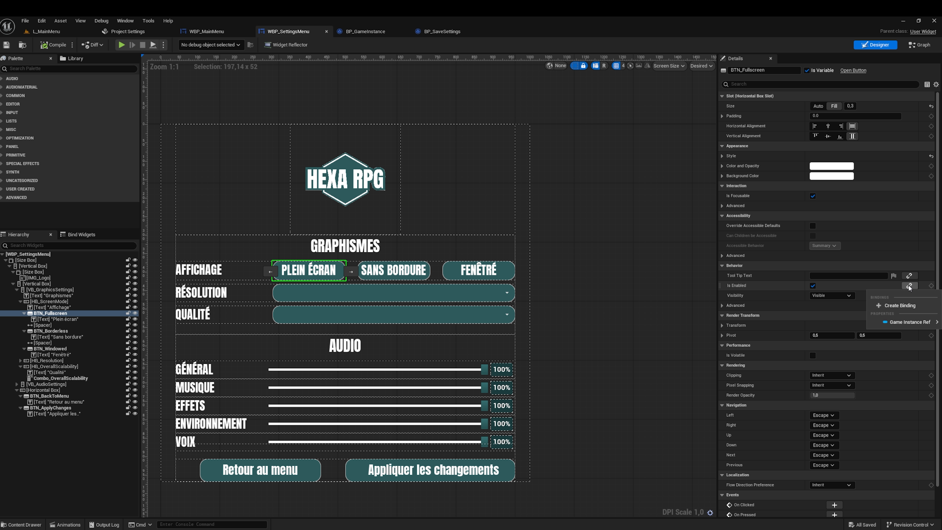
{"action": "left_click", "coordinate": [910, 305]}
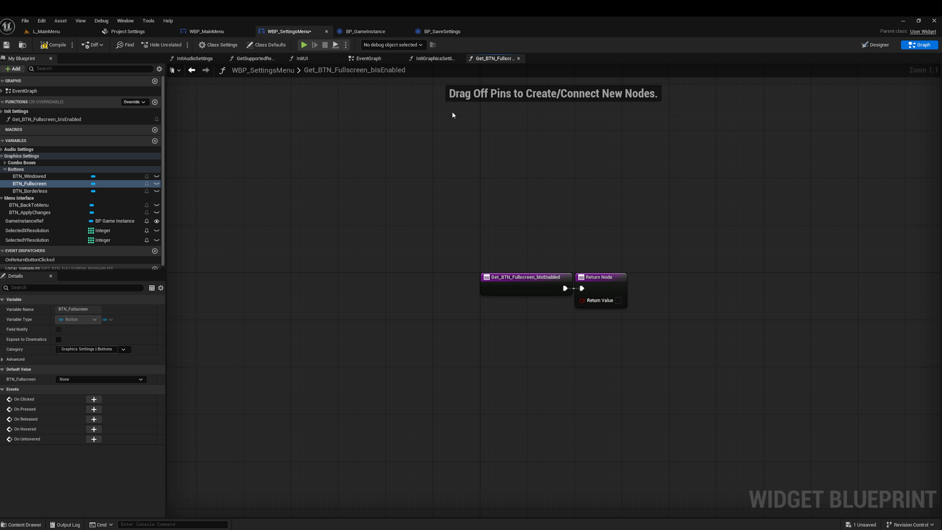
Step: Create a function binding for the Is Enabled property of the BTN_Borderless button in the designer
{"action": "left_click", "coordinate": [877, 45]}
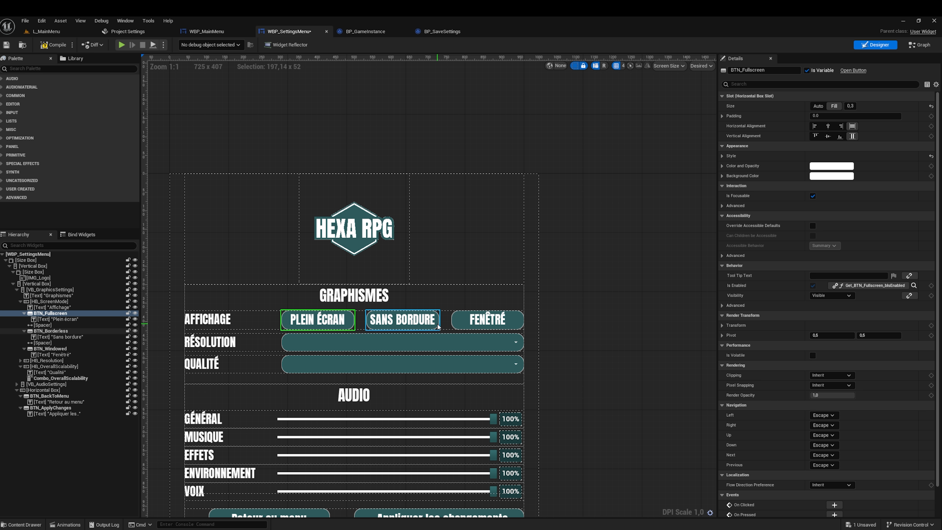
{"action": "left_click", "coordinate": [434, 328]}
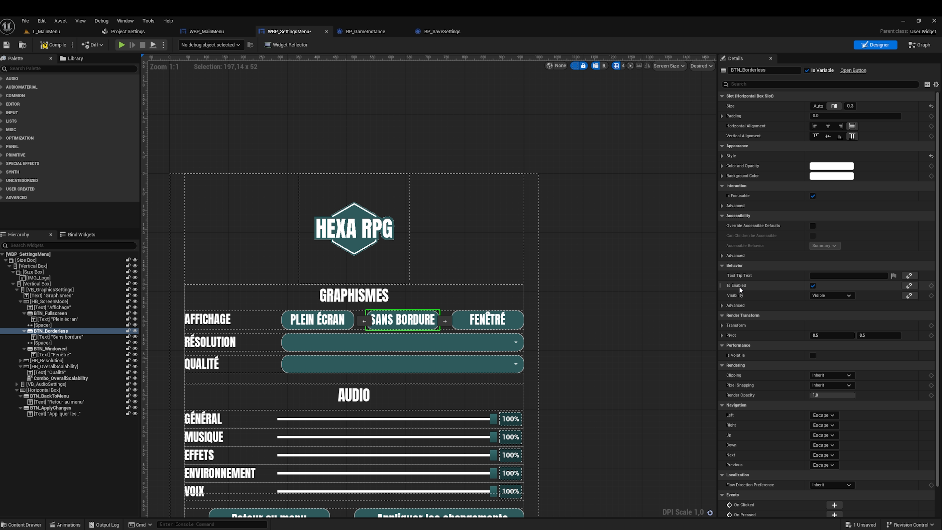
{"action": "left_click", "coordinate": [910, 285]}
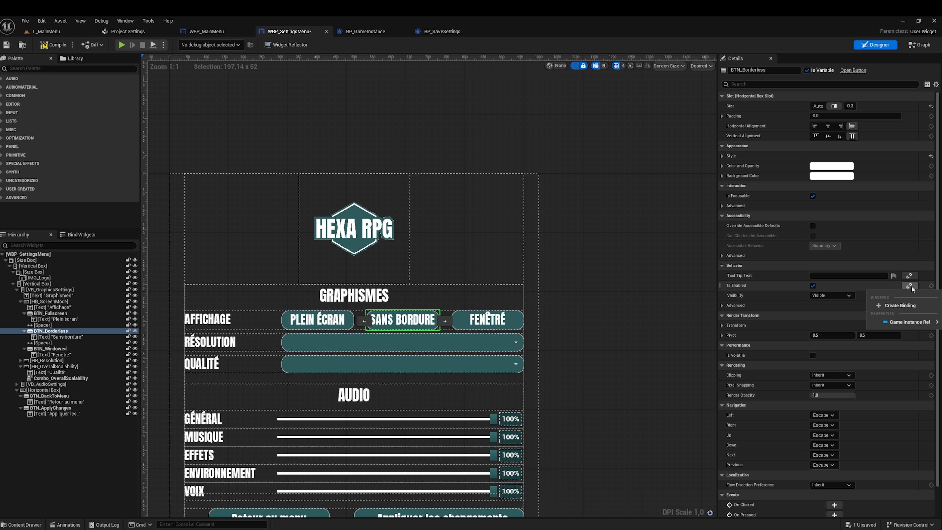
{"action": "left_click", "coordinate": [903, 306]}
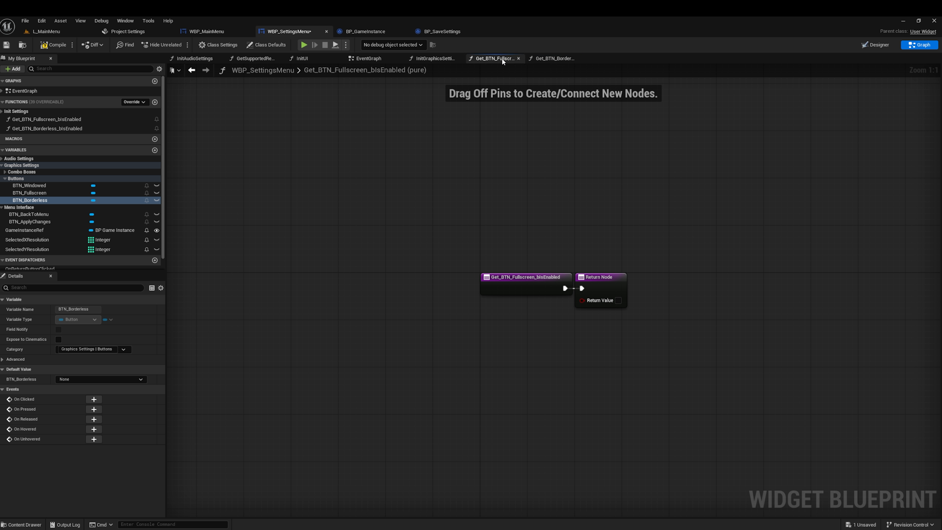
Step: Close the open InitGraphicsSettings, InitUI, GetSupportedResolutions and InitAudioSettings graphs, keeping the EventGraph and the button binding functions open
{"action": "left_click", "coordinate": [423, 60]}
{"action": "left_click", "coordinate": [458, 58]}
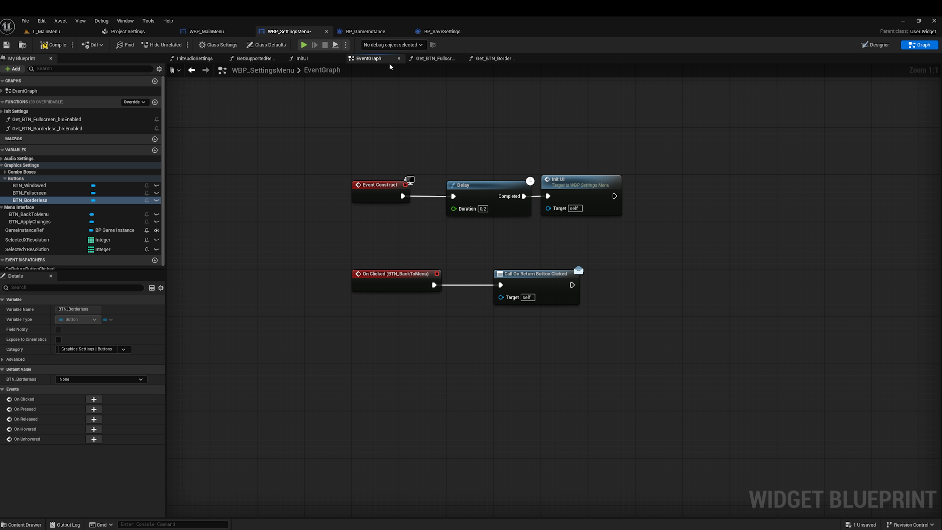
{"action": "left_click", "coordinate": [321, 58]}
{"action": "left_click", "coordinate": [338, 58]}
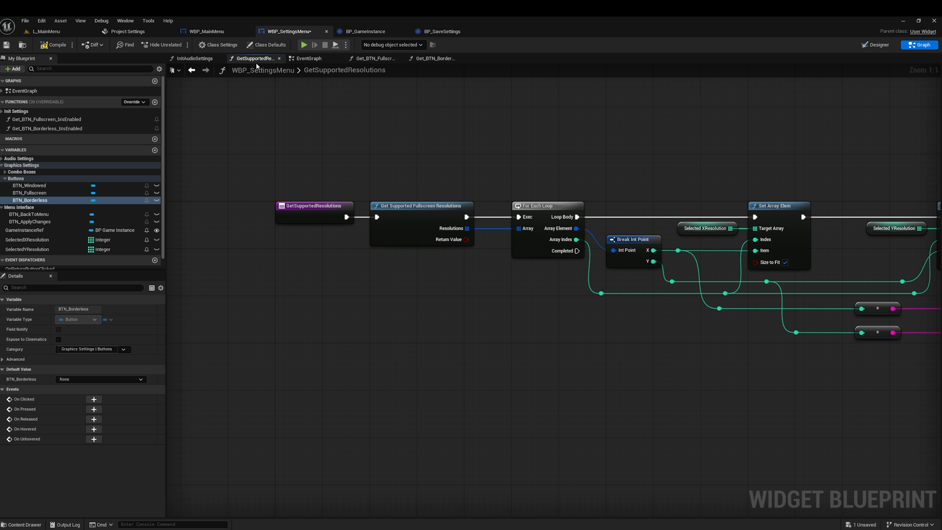
{"action": "left_click", "coordinate": [279, 59]}
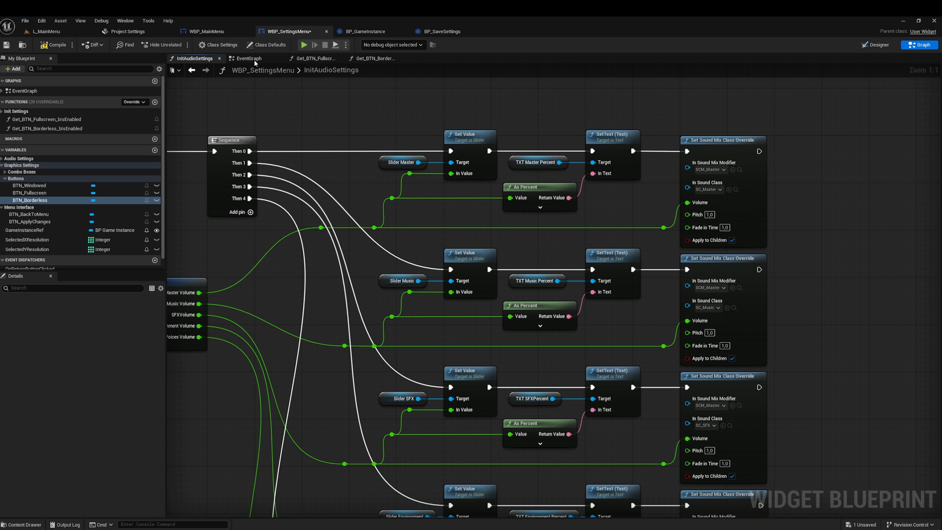
{"action": "left_click", "coordinate": [219, 58]}
Step: Create a function binding for the Is Enabled property of the BTN_Windowed button in the designer
{"action": "left_click", "coordinate": [875, 45]}
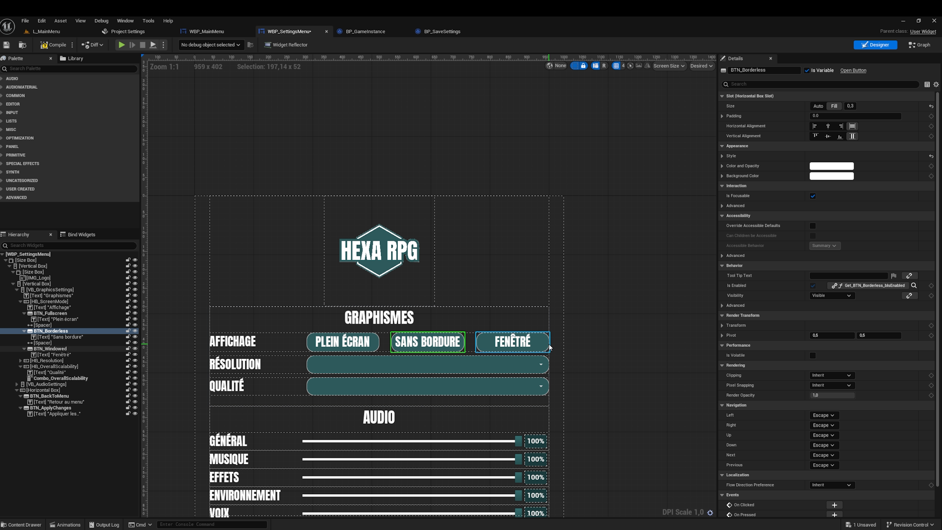
{"action": "left_click", "coordinate": [503, 338]}
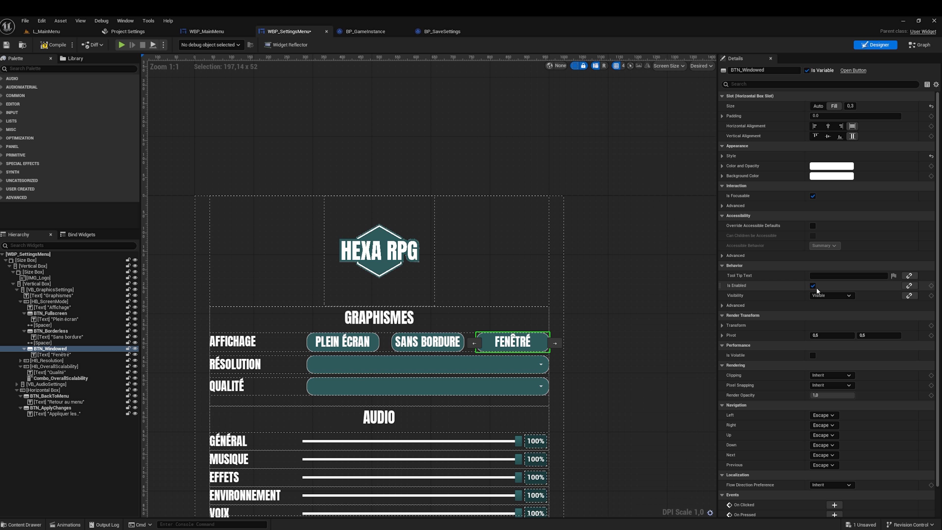
{"action": "left_click", "coordinate": [909, 285]}
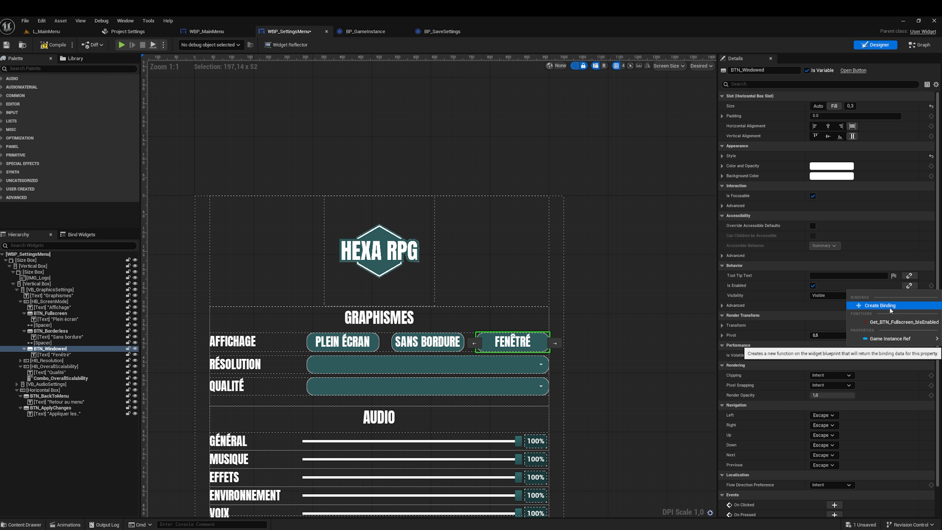
{"action": "left_click", "coordinate": [889, 308]}
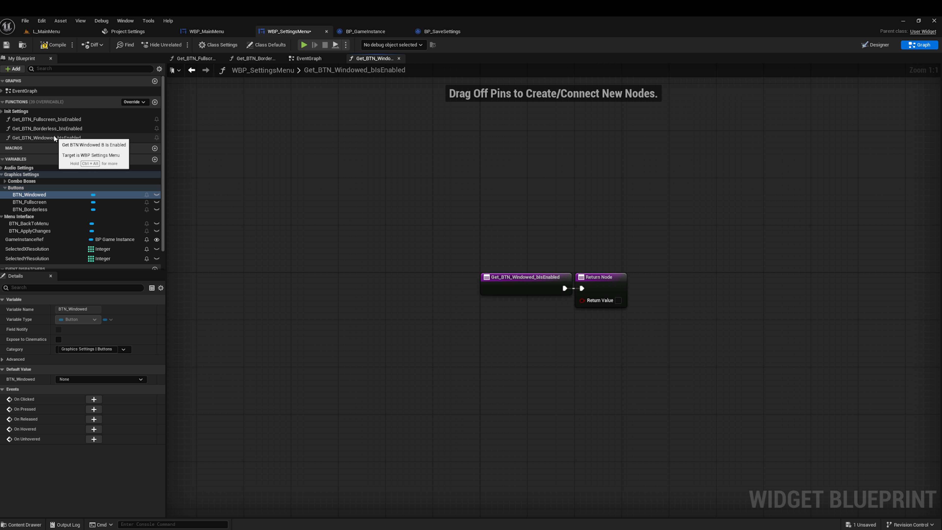
Step: Reorder the open graphs so EventGraph comes first, and move the Return Node in Get_BTN_Fullscreen_bIsEnabled far from the entry node
{"action": "left_click", "coordinate": [312, 58]}
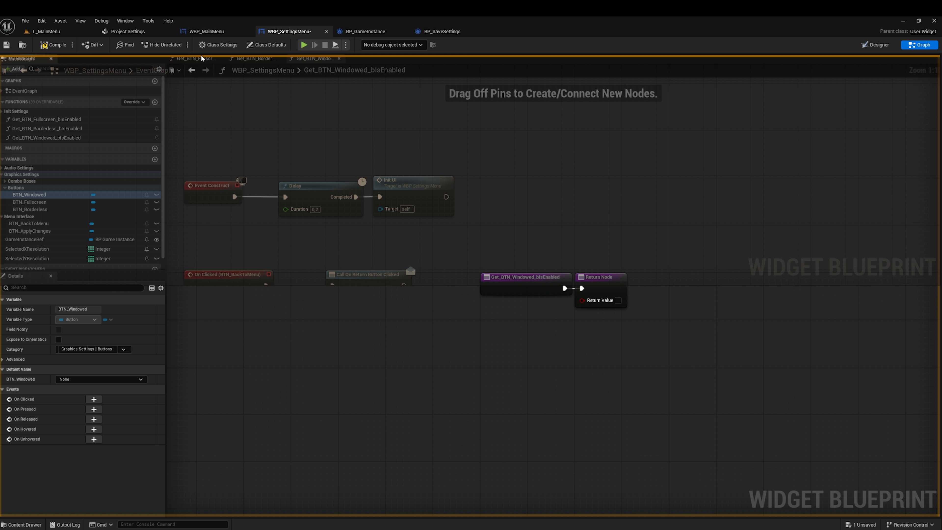
{"action": "left_click", "coordinate": [256, 58]}
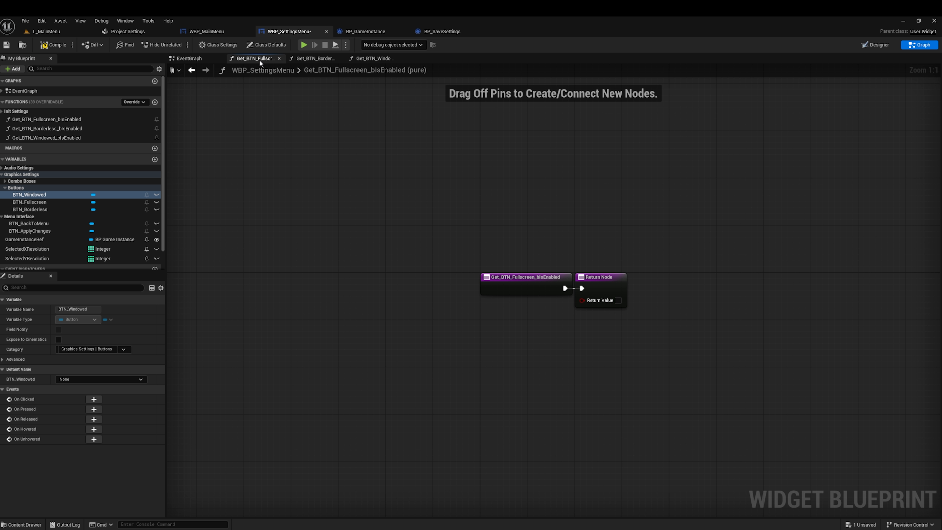
{"action": "right_click_drag", "start_coordinate": [611, 217], "coordinate": [391, 200]}
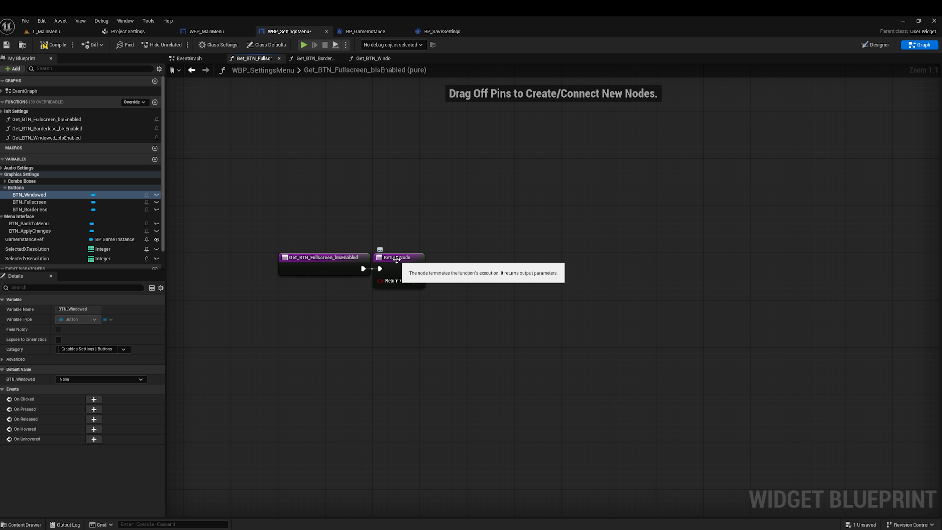
{"action": "left_click_drag", "start_coordinate": [403, 263], "coordinate": [634, 260]}
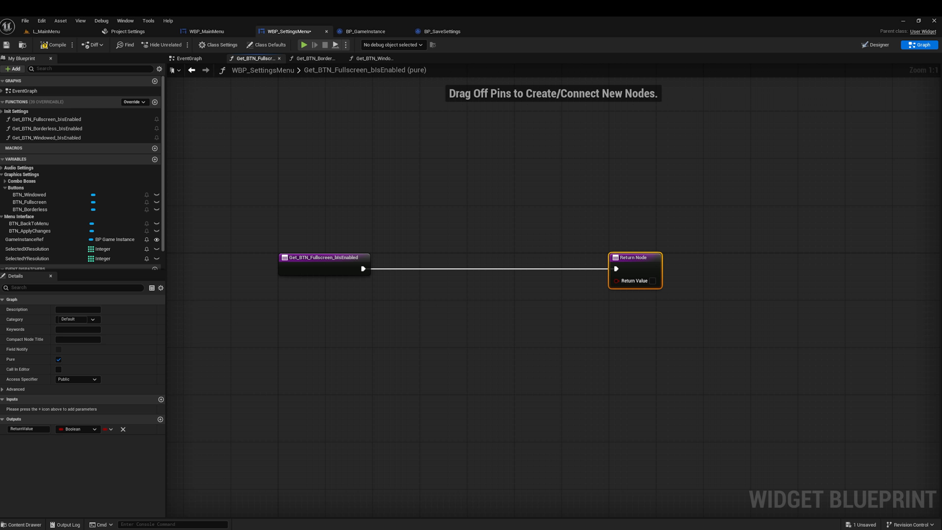
{"action": "right_click_drag", "start_coordinate": [353, 336], "coordinate": [322, 322]}
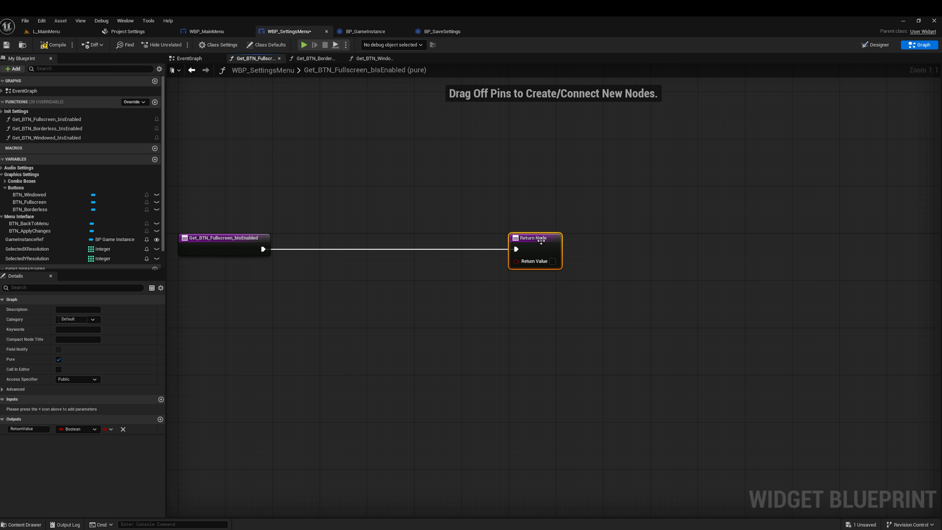
{"action": "left_click_drag", "start_coordinate": [539, 240], "coordinate": [628, 243]}
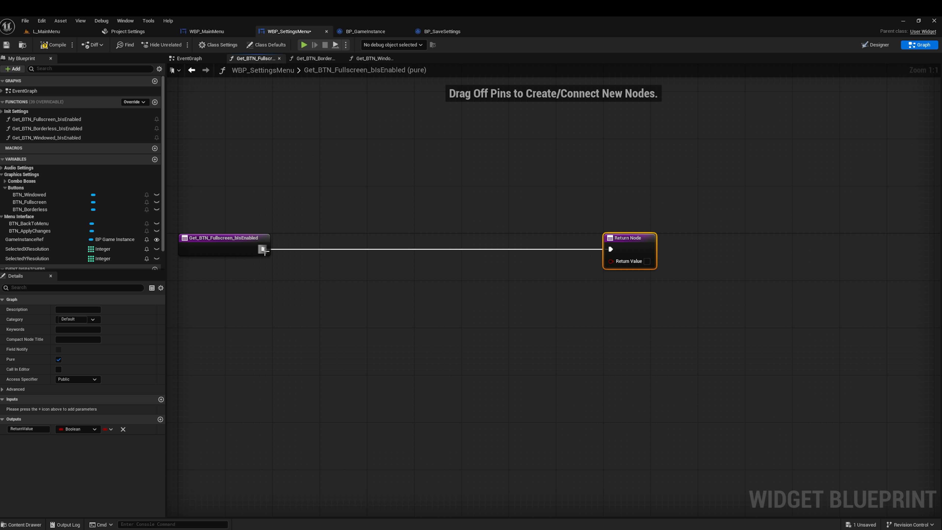
Step: Disconnect the entry node from the Return Node and connect it to a new Get Game User Settings node aligned beside it
{"action": "left_click", "coordinate": [292, 249], "text": "alt"}
{"action": "left_click_drag", "start_coordinate": [265, 251], "coordinate": [283, 249]}
{"action": "type", "text": "get"}
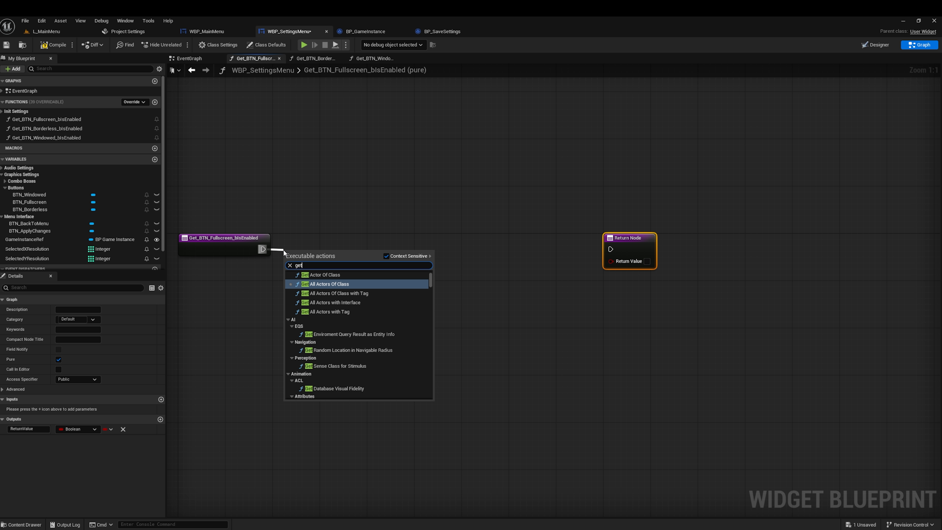
{"action": "type", "text": " game user"}
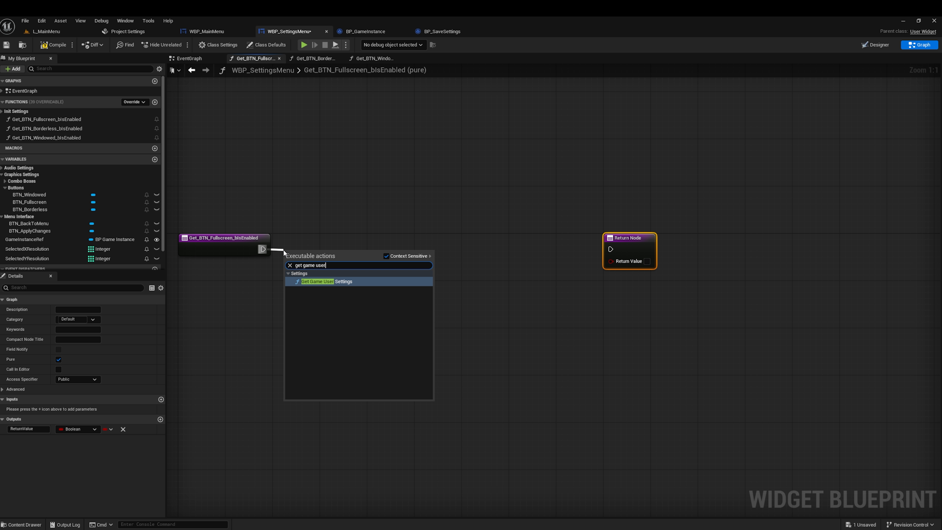
{"action": "key", "text": "Return"}
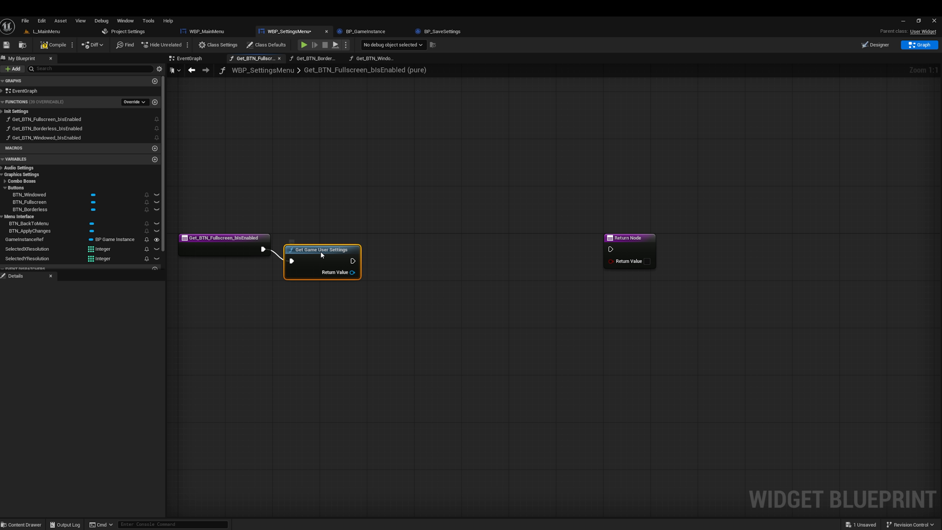
{"action": "left_click_drag", "start_coordinate": [320, 251], "coordinate": [360, 240]}
{"action": "left_click", "coordinate": [447, 249]}
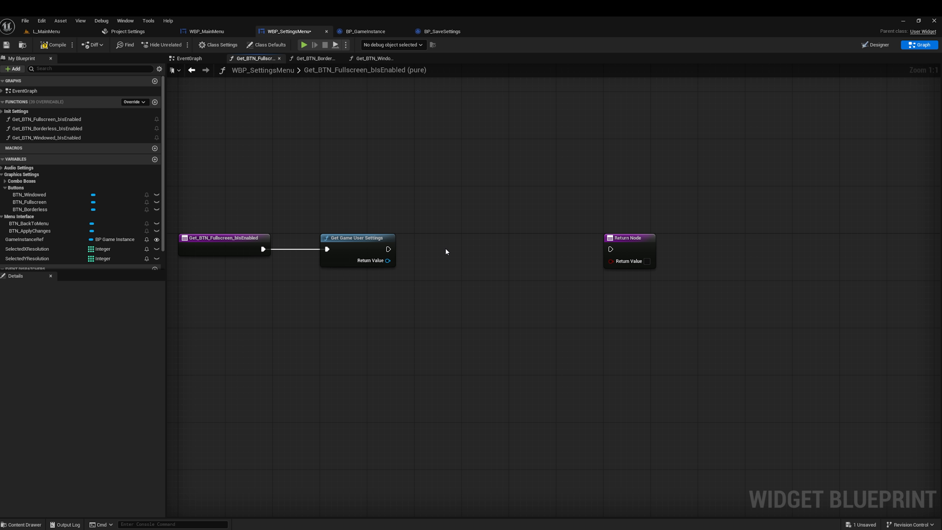
{"action": "left_click_drag", "start_coordinate": [443, 212], "coordinate": [311, 295]}
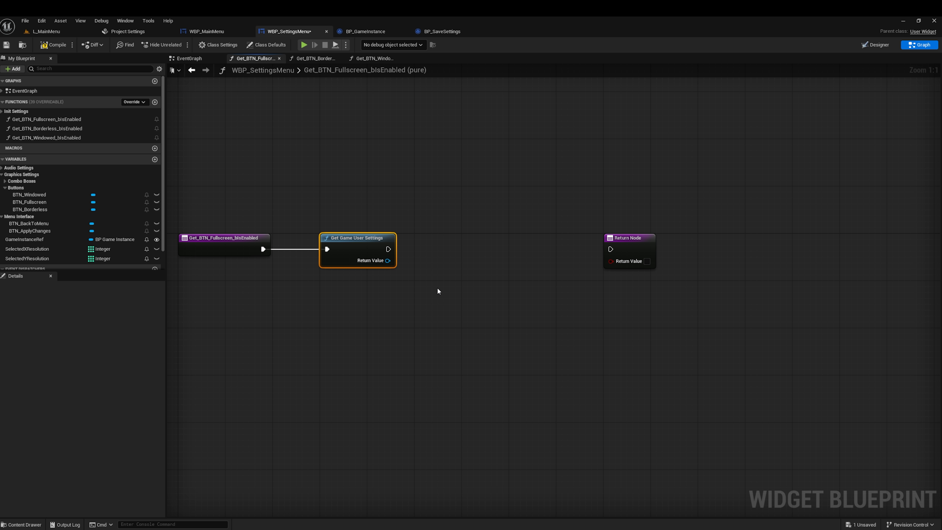
Step: Add a Get Fullscreen Mode node fed by the Get Game User Settings return value and place it just below that node
{"action": "right_click_drag", "start_coordinate": [437, 291], "coordinate": [343, 291]}
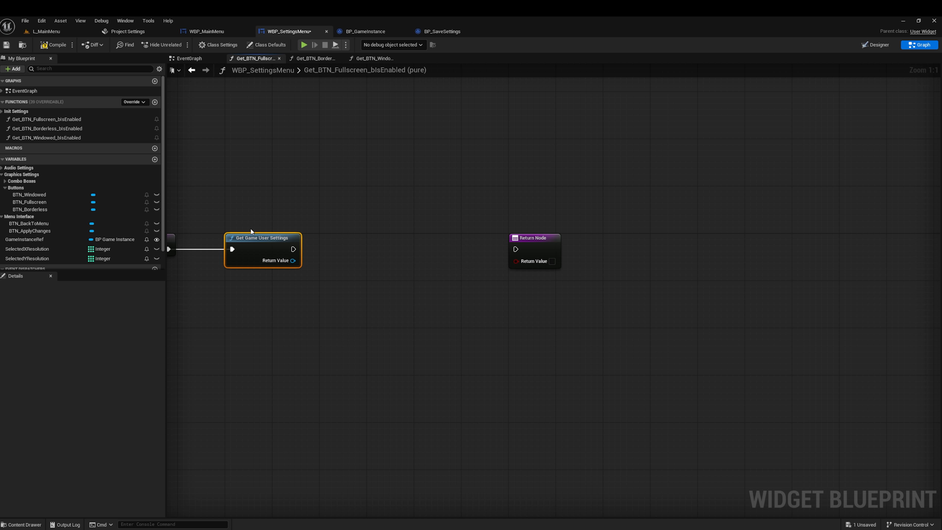
{"action": "right_click_drag", "start_coordinate": [317, 267], "coordinate": [274, 266]}
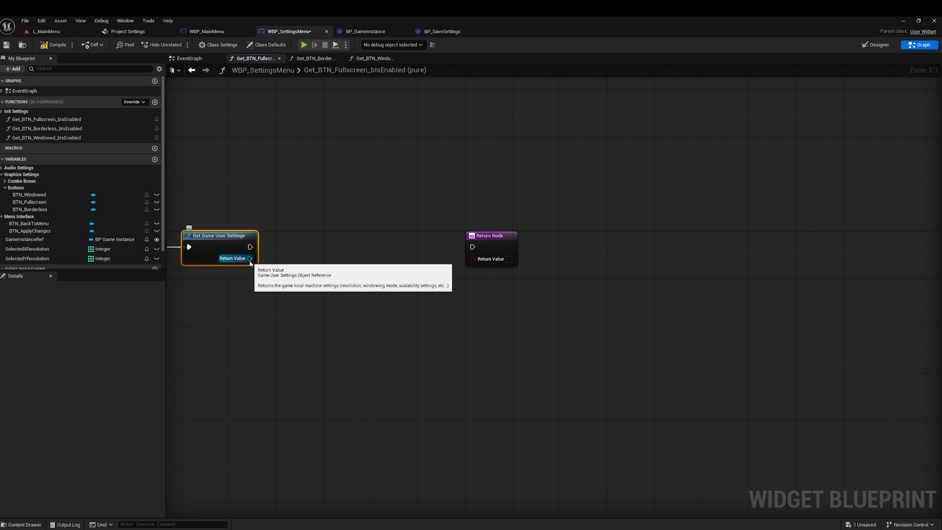
{"action": "left_click_drag", "start_coordinate": [250, 259], "coordinate": [275, 295]}
{"action": "type", "text": "get"}
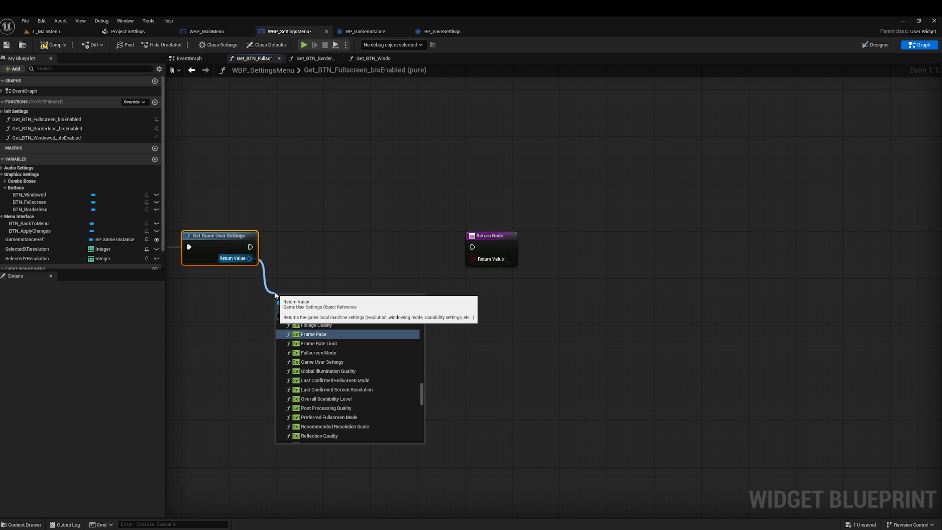
{"action": "type", "text": " fu"}
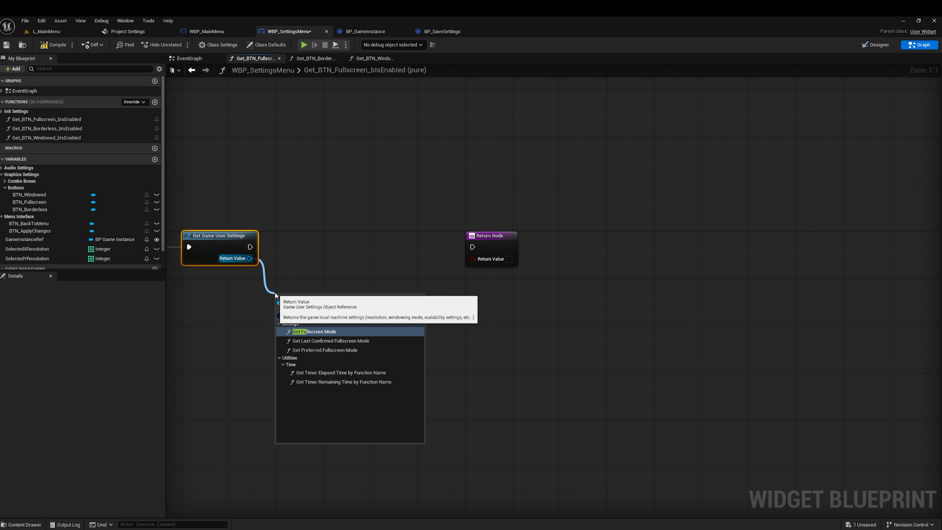
{"action": "left_click", "coordinate": [316, 336]}
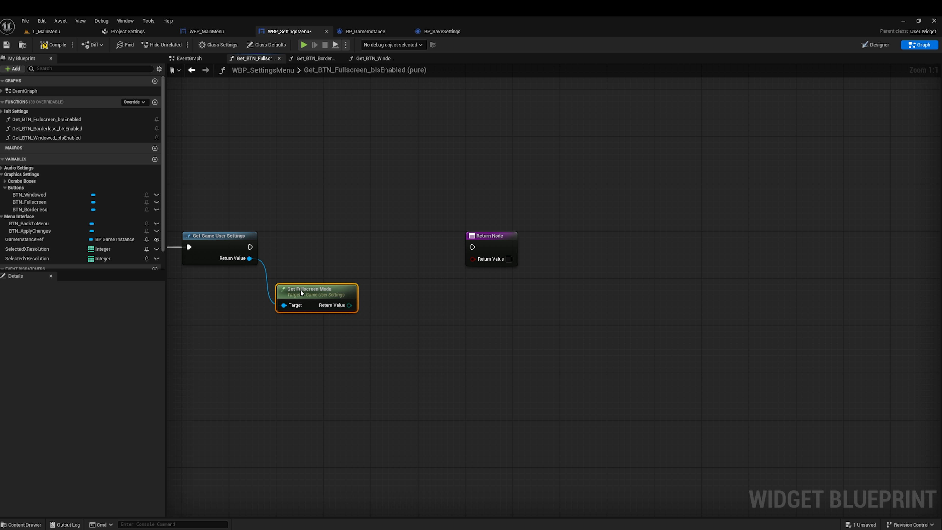
{"action": "left_click_drag", "start_coordinate": [300, 288], "coordinate": [302, 283]}
Step: Shift the Return Node farther along and search for a Select node to take the Get Fullscreen Mode return value
{"action": "left_click_drag", "start_coordinate": [487, 235], "coordinate": [535, 235]}
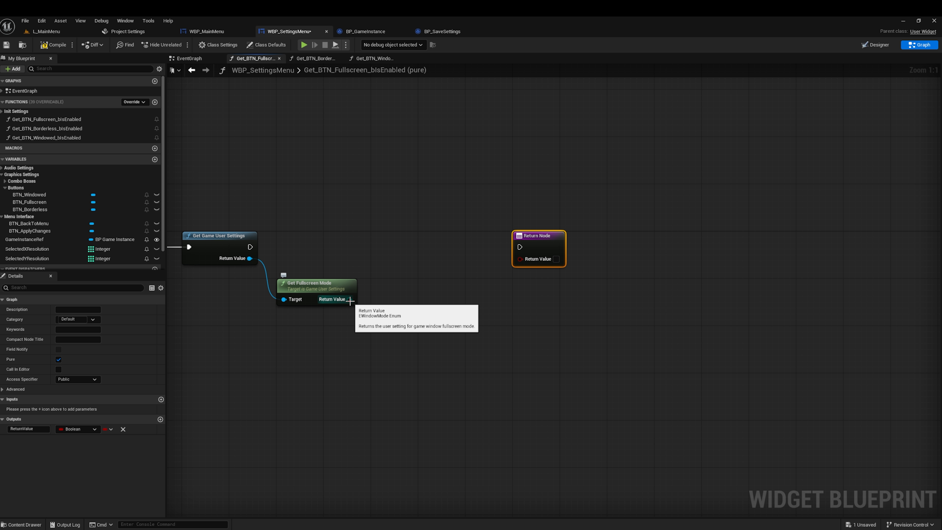
{"action": "left_click_drag", "start_coordinate": [350, 299], "coordinate": [379, 287]}
{"action": "type", "text": "selec"}
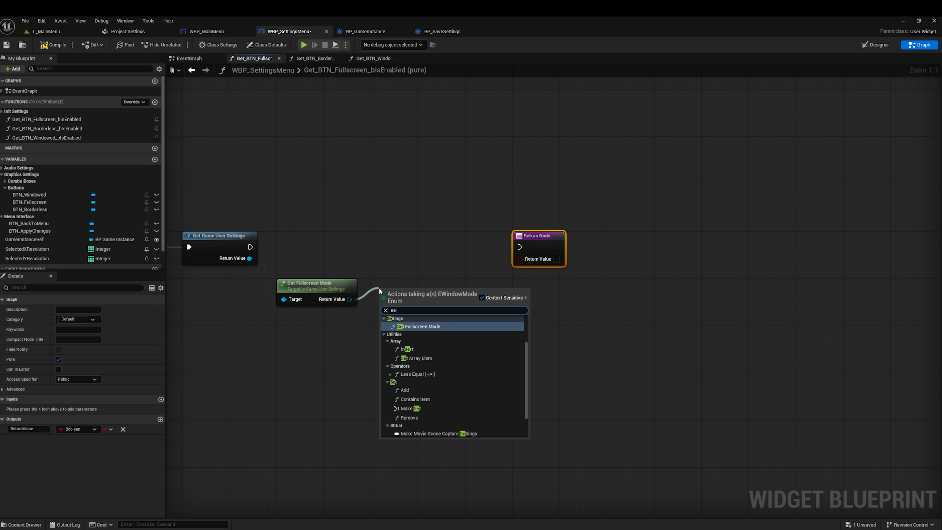